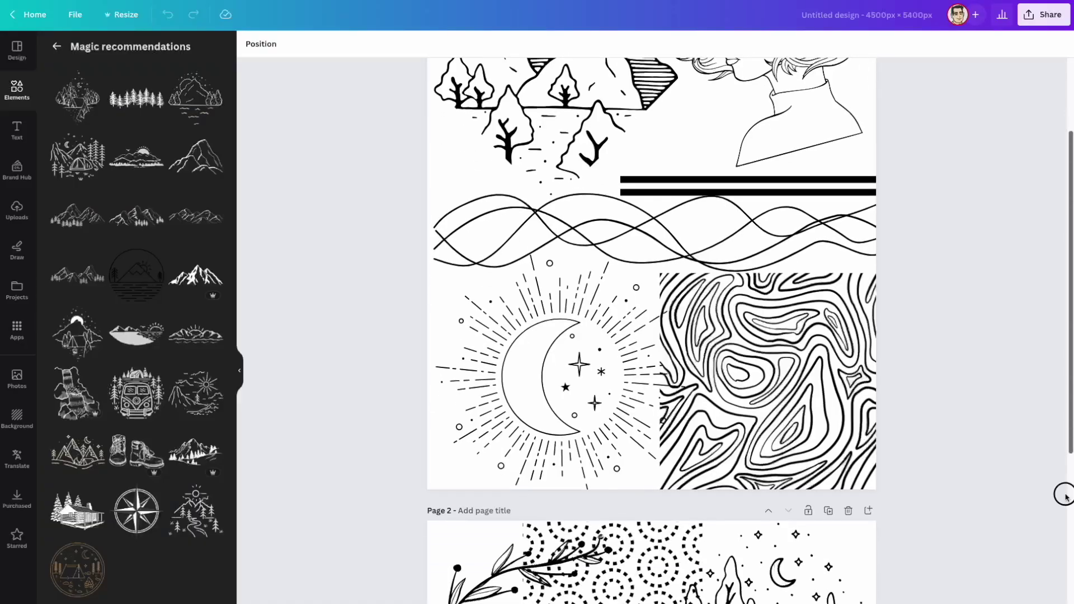
Look through the pages of the line-art collage design and the mandala pattern coloring book design.
scroll(1062, 561, down, 4)
scroll(1062, 561, down, 4)
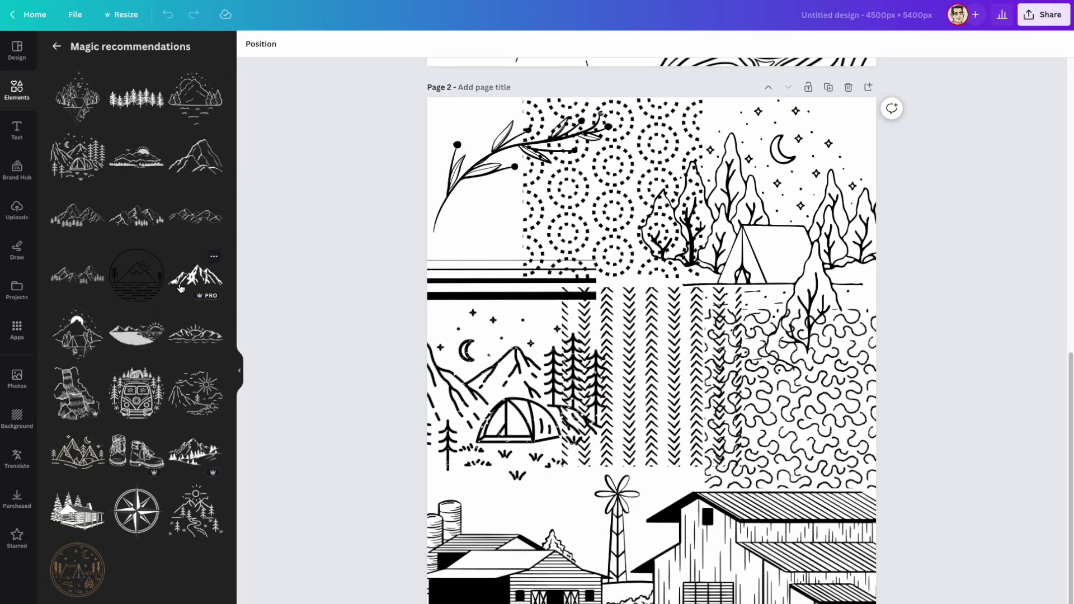
click(126, 358)
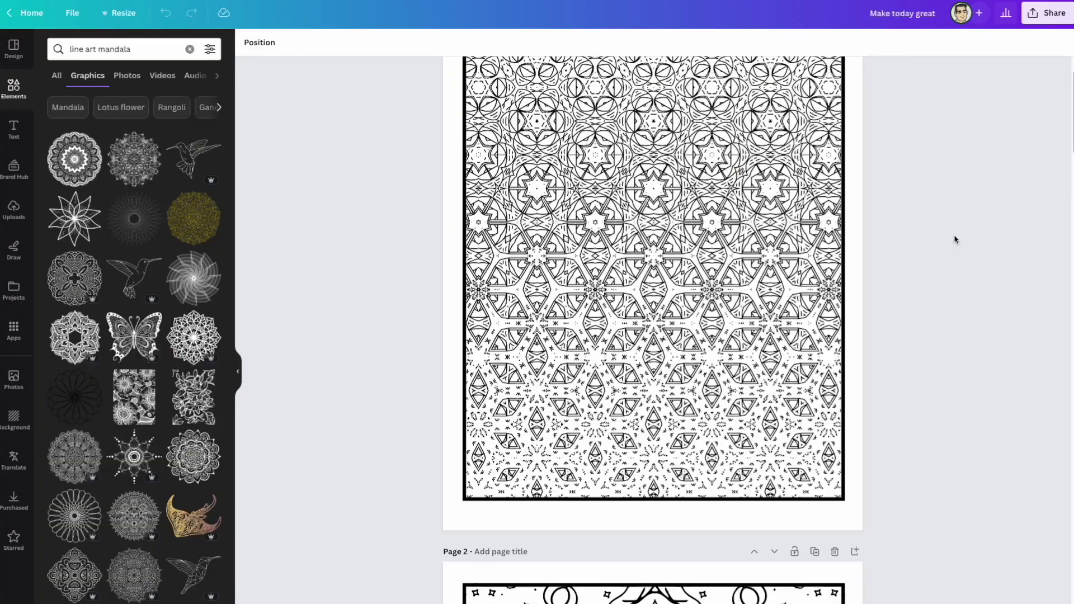
scroll(955, 239, down, 3)
scroll(955, 240, down, 5)
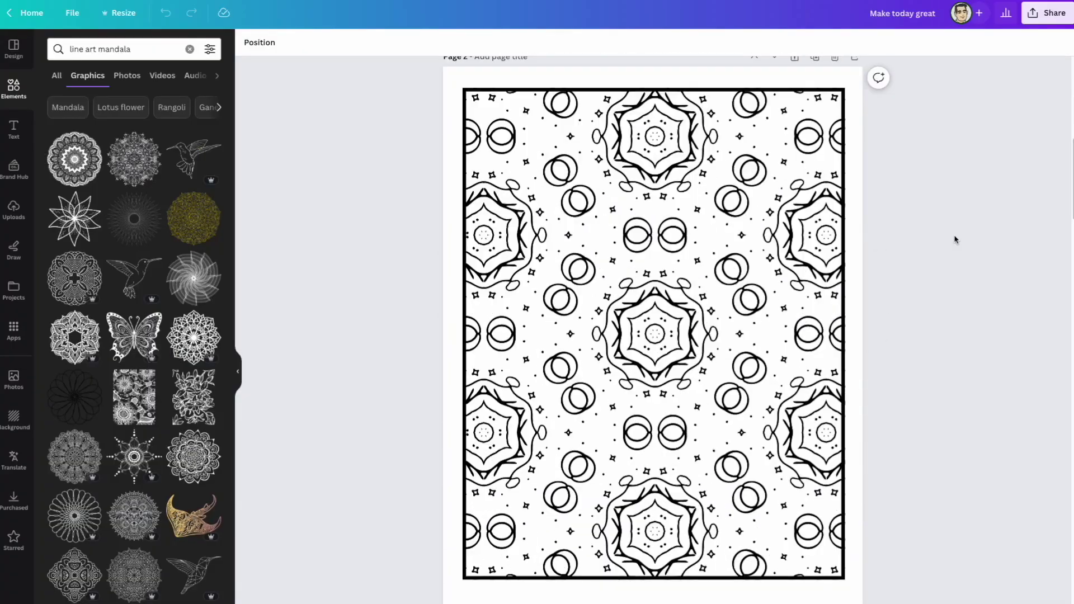
scroll(955, 239, down, 15)
scroll(955, 239, down, 15)
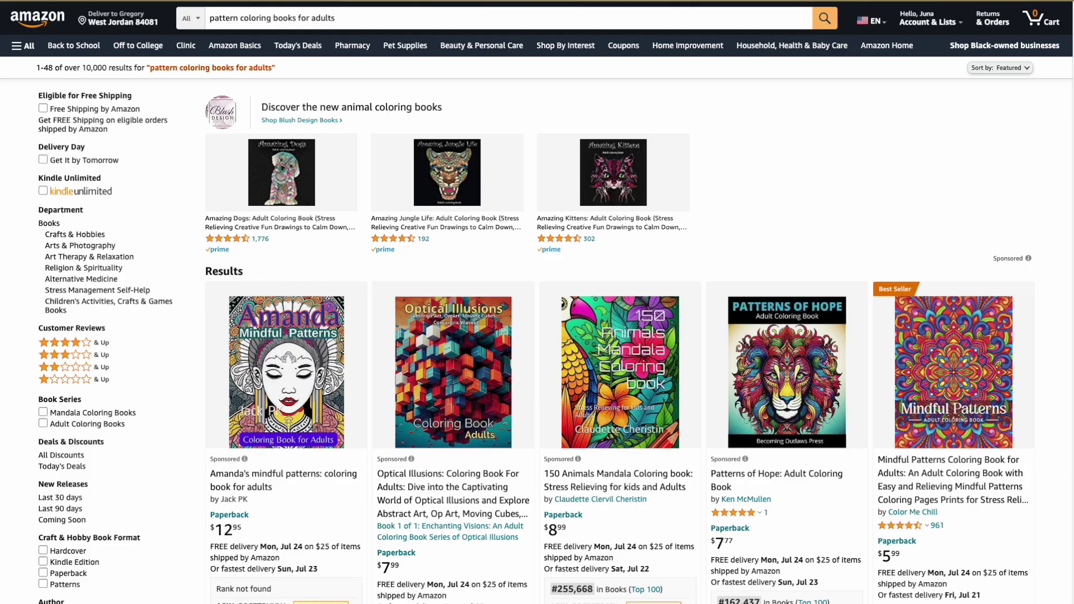
Browse the pattern coloring book listings on Amazon and Etsy.
scroll(888, 270, down, 6)
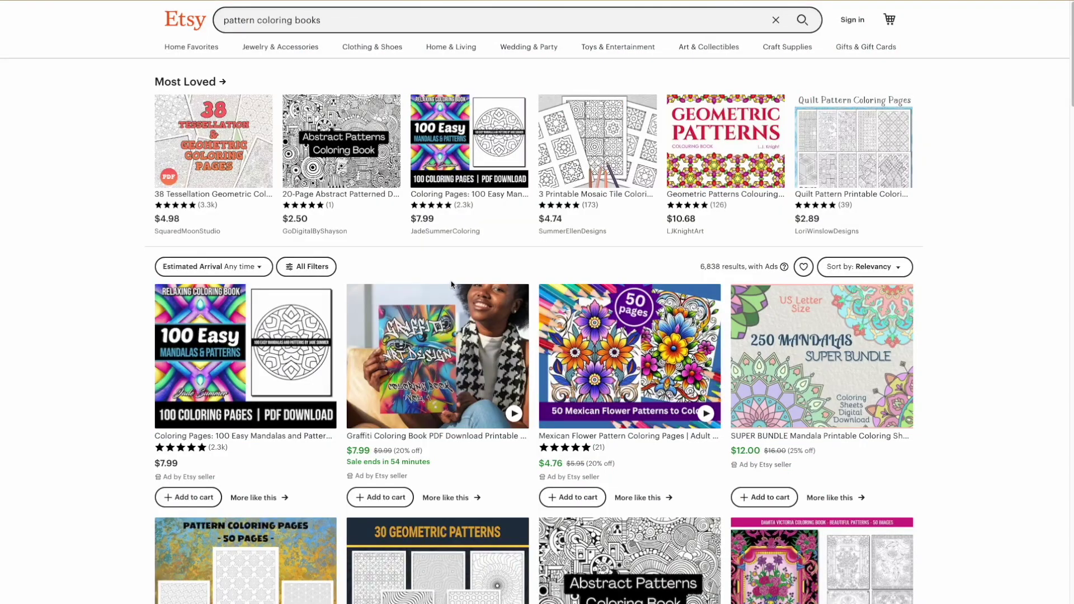
scroll(452, 285, down, 6)
scroll(452, 284, down, 4)
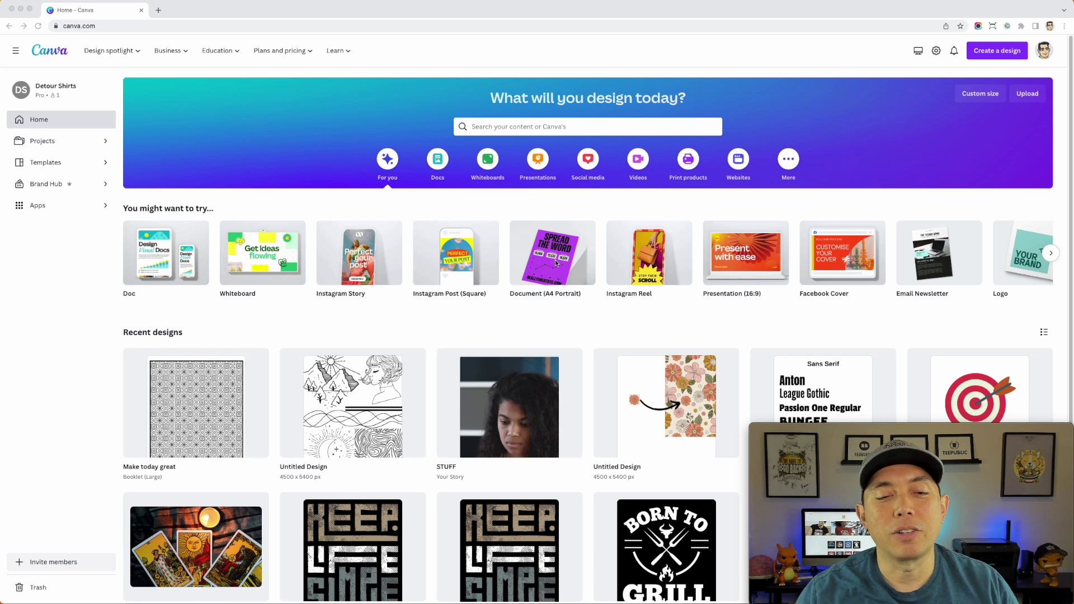
Open the untitled 4500 × 5400 px line-art design in Canva and add a blank second page.
click(380, 452)
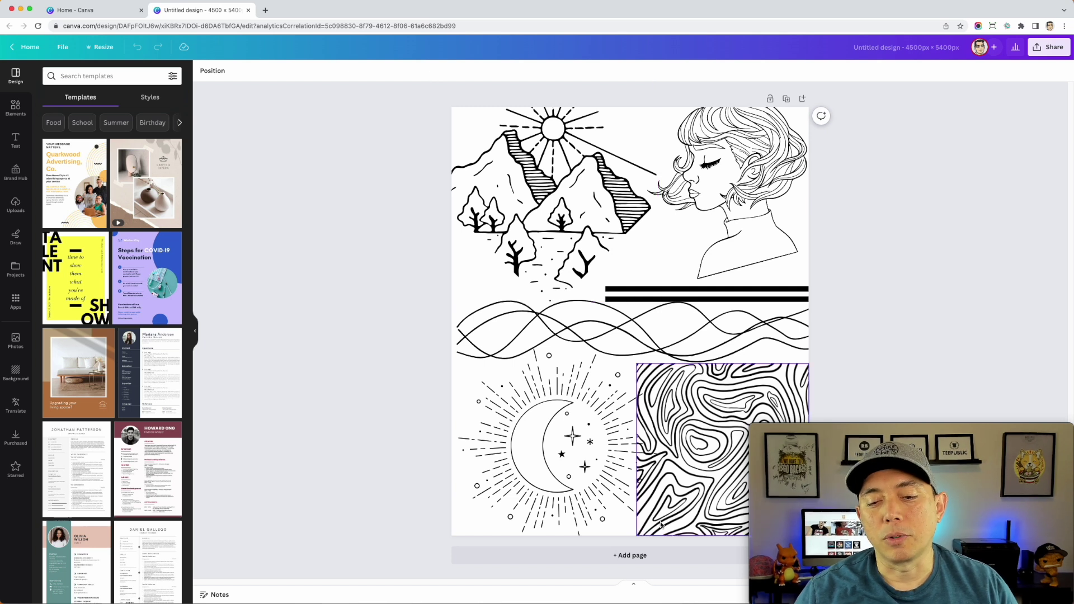
click(623, 557)
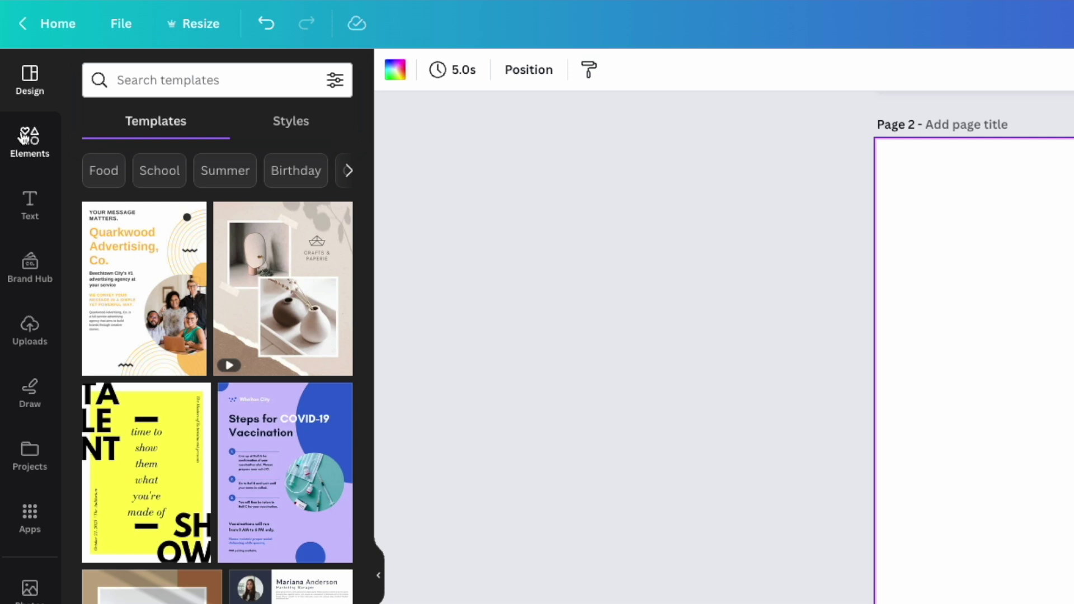
Search the elements for "lineart" and show all matching graphics.
click(24, 136)
click(144, 82)
text(linear)
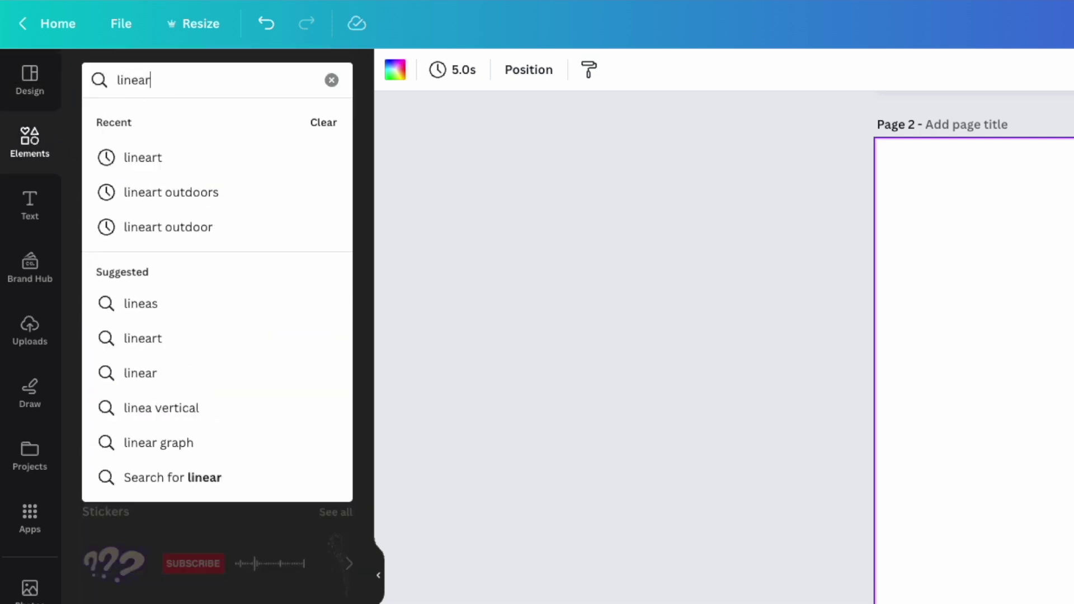
text(t)
key(Return)
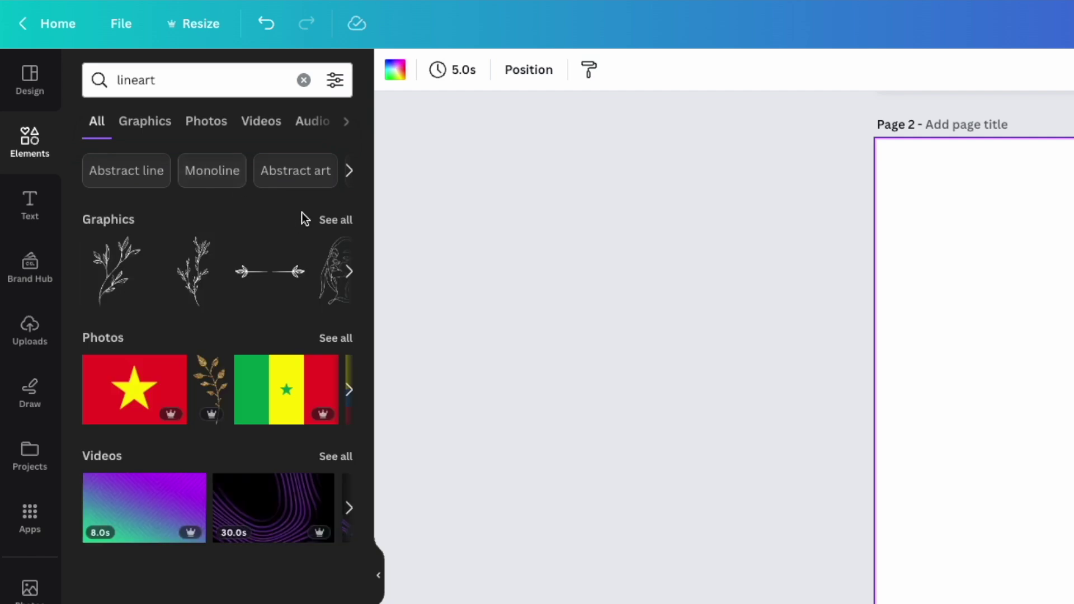
click(329, 220)
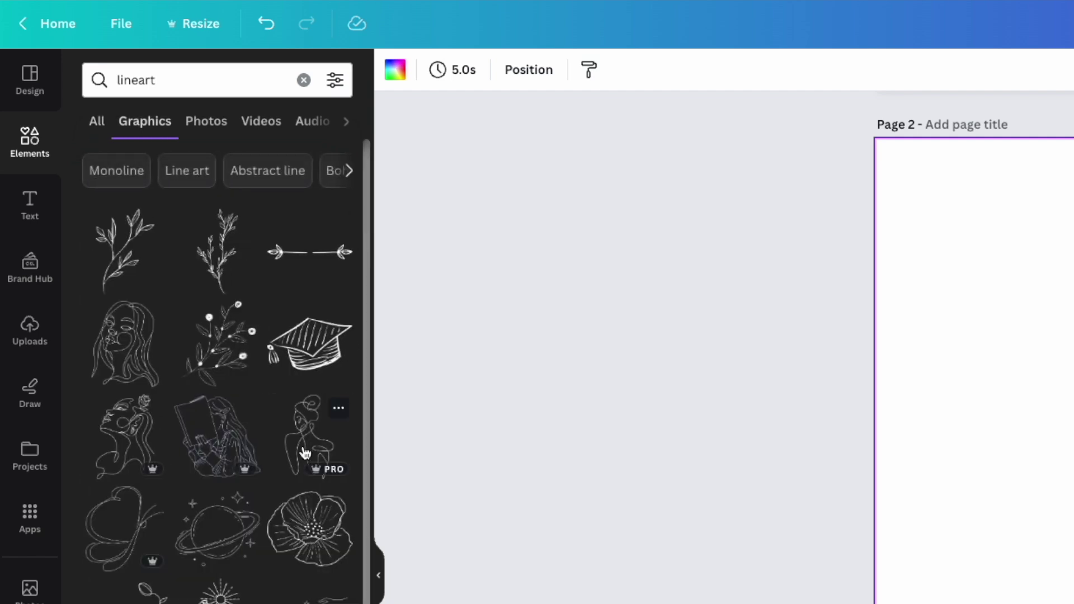
Add the leafy branch with round berries to page 2 and place it in the page's upper-left corner.
scroll(193, 540, down, 3)
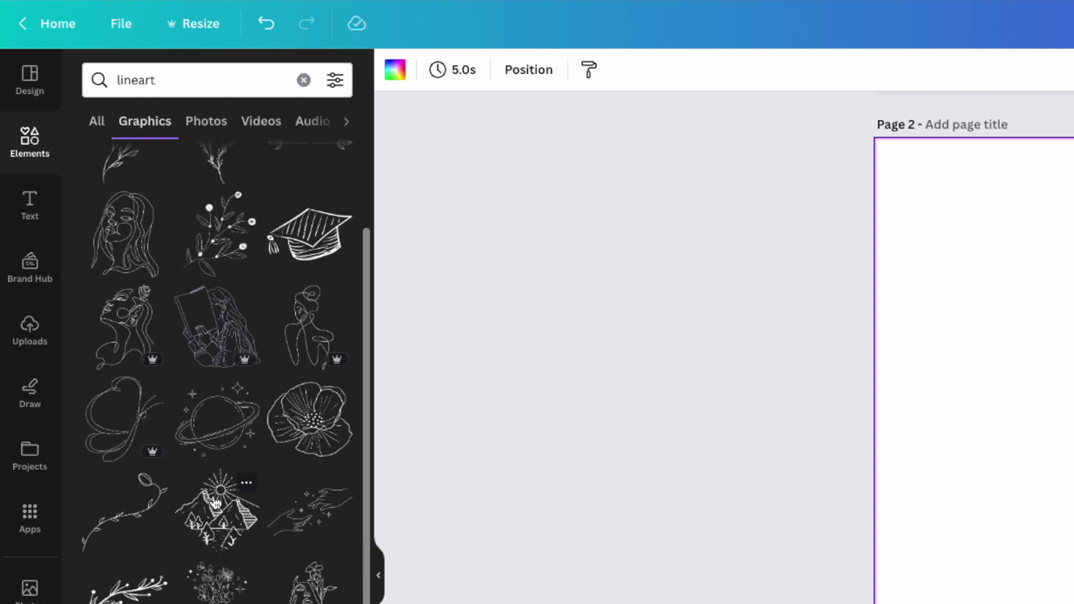
scroll(216, 503, down, 2)
click(124, 464)
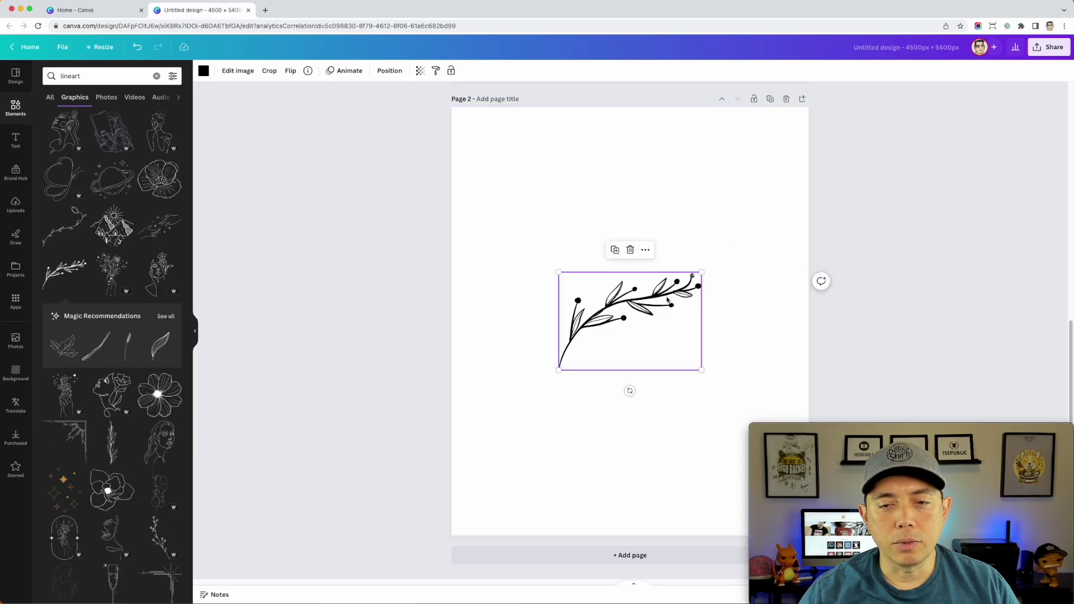
drag(668, 300, 568, 138)
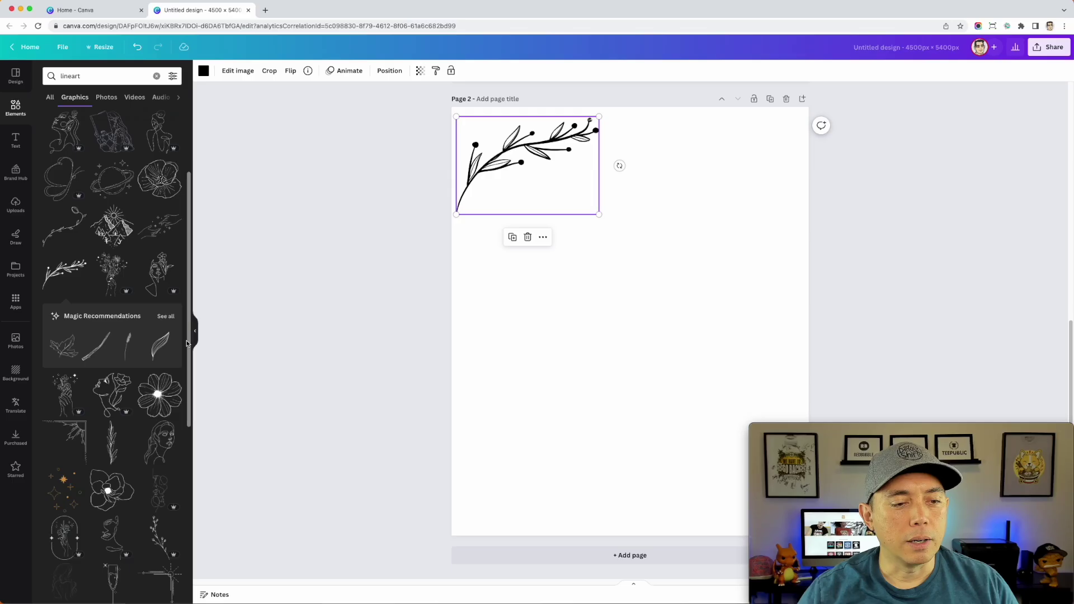
Browse more lineart graphics and check the color settings of the placed branch.
scroll(121, 369, down, 5)
scroll(122, 370, down, 3)
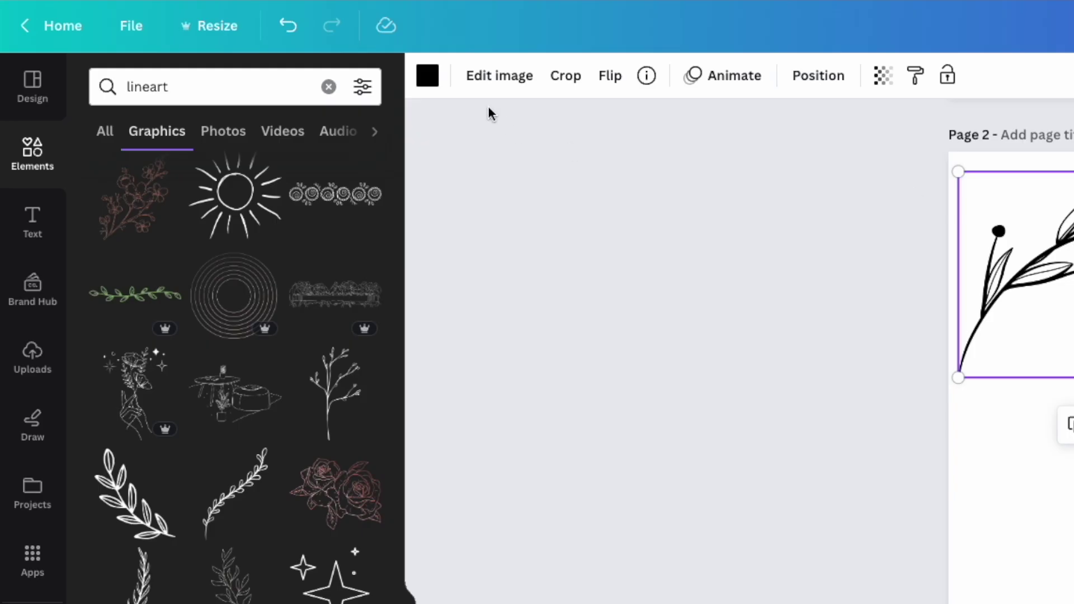
click(428, 75)
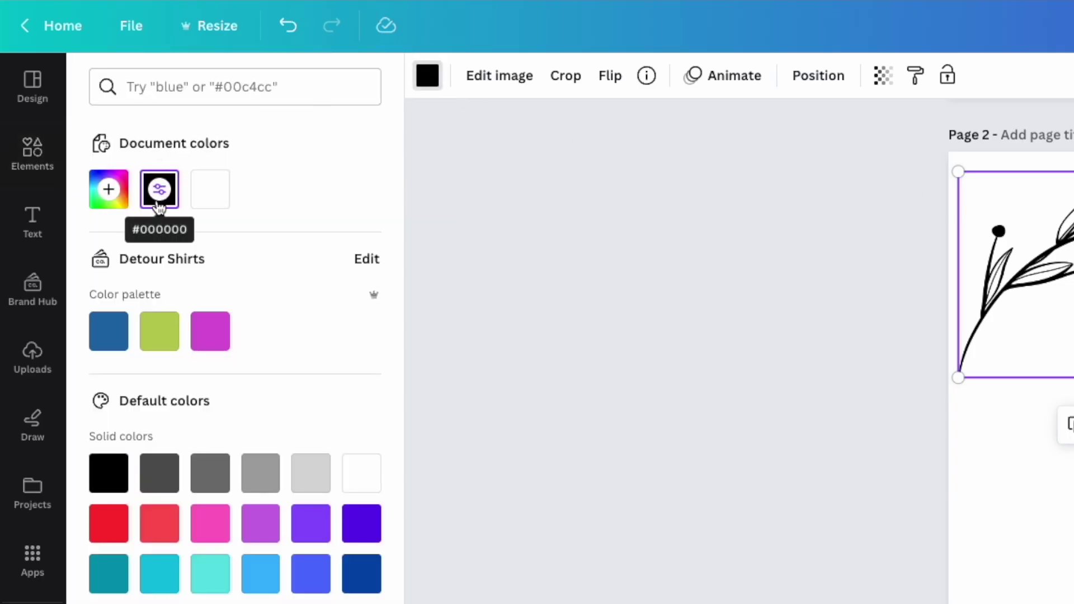
click(850, 274)
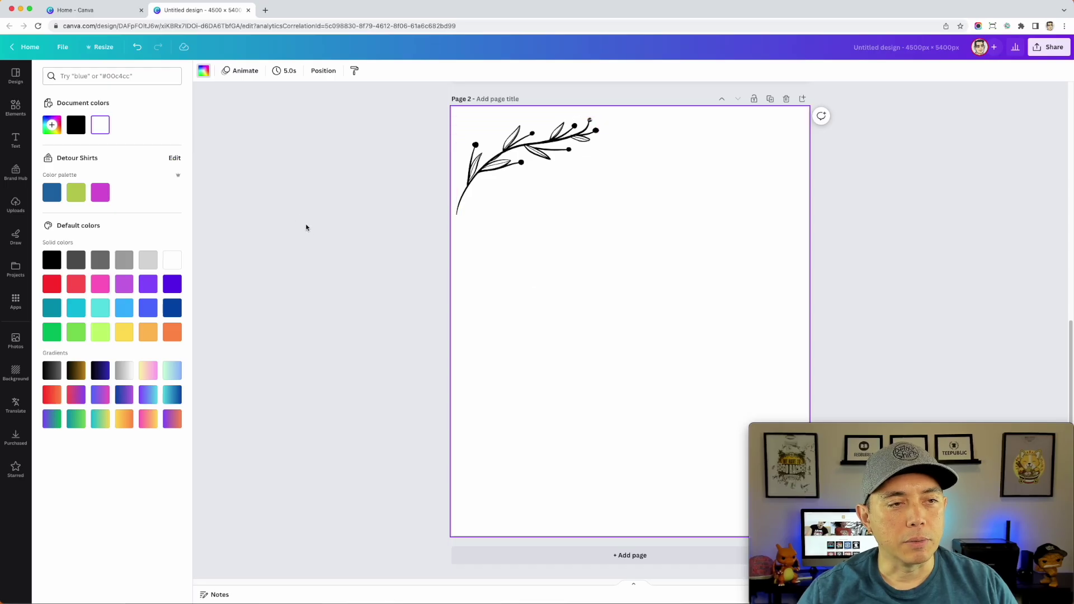
click(306, 227)
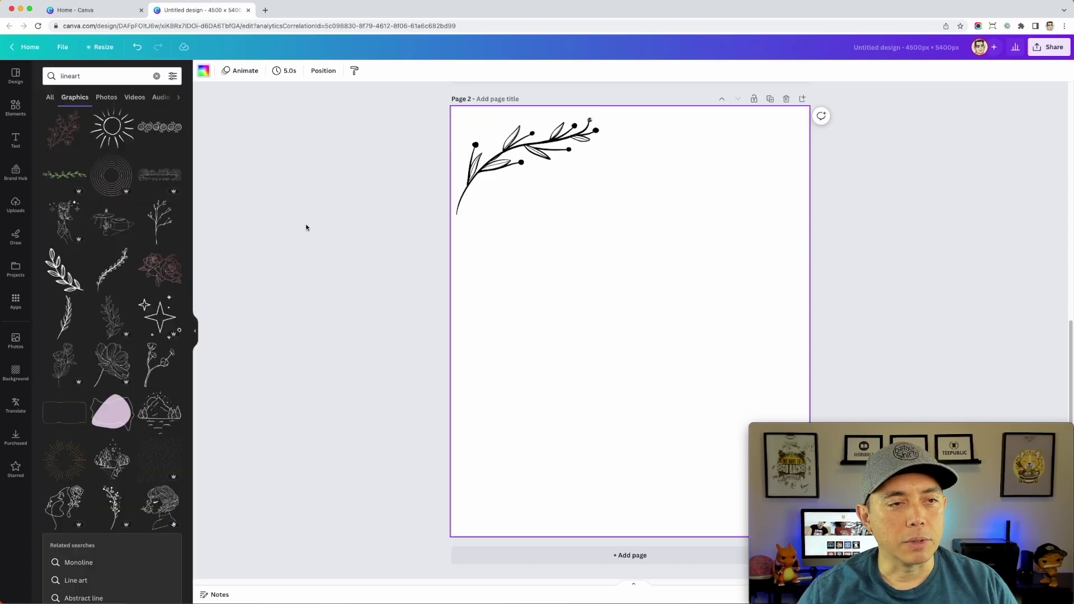
Add the tent-and-trees night scene and enlarge it to fill the upper-right part of page 2.
scroll(170, 297, down, 5)
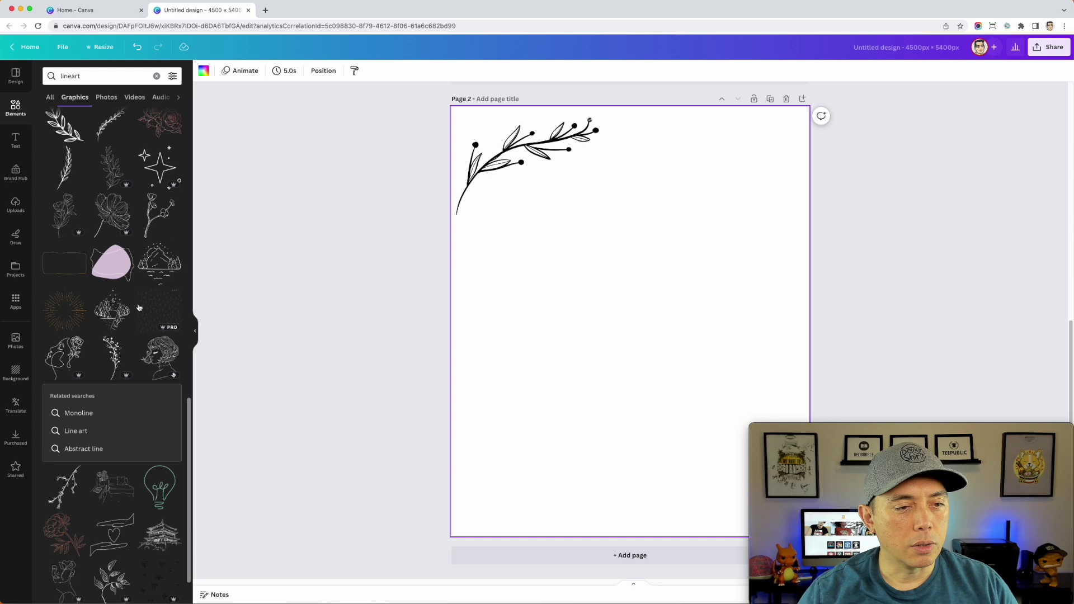
click(120, 313)
drag(636, 285, 661, 166)
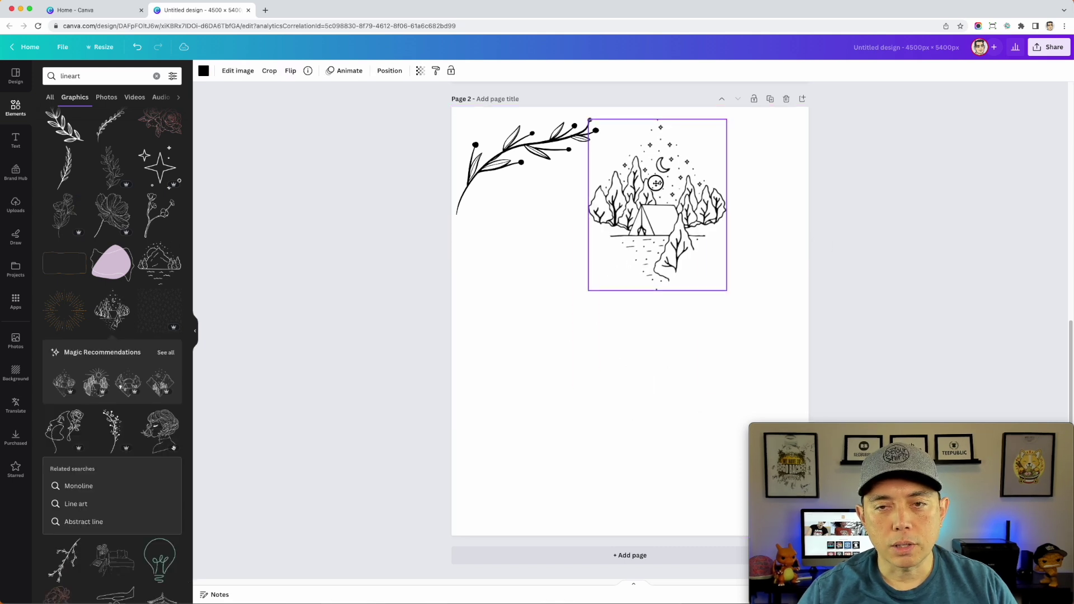
drag(727, 288, 809, 375)
drag(702, 233, 701, 223)
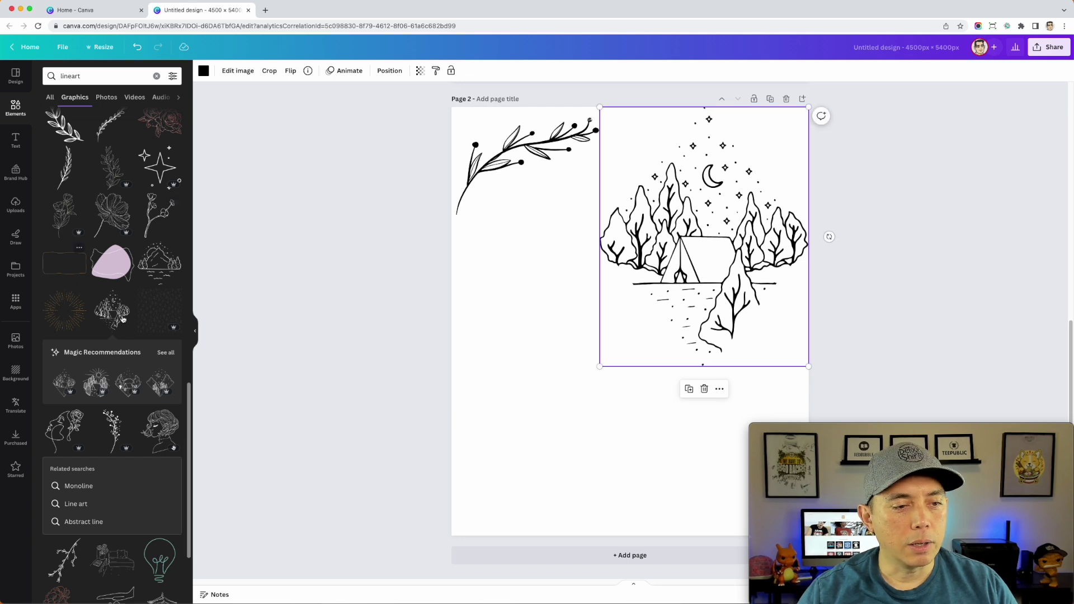
Add the farm graphic with barns and windmill and enlarge it across the full width of the page's bottom.
scroll(90, 304, down, 5)
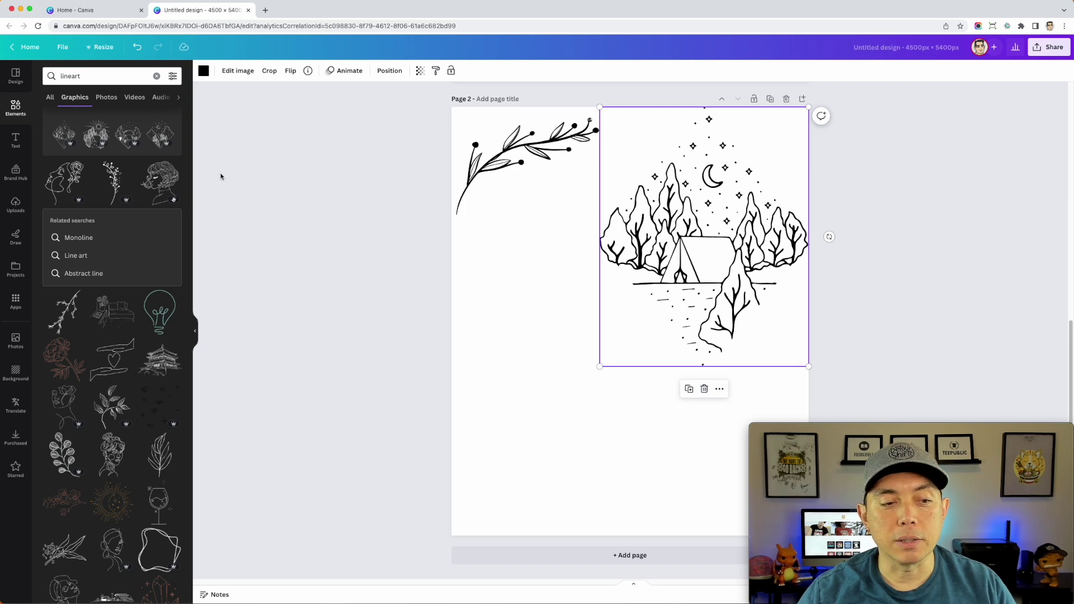
scroll(111, 402, down, 5)
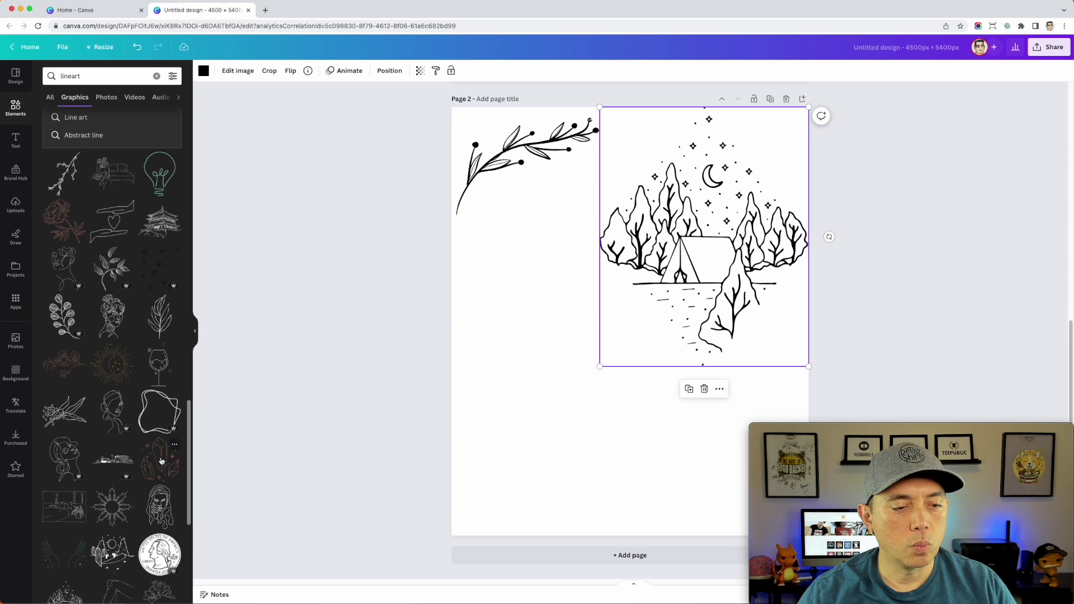
click(120, 459)
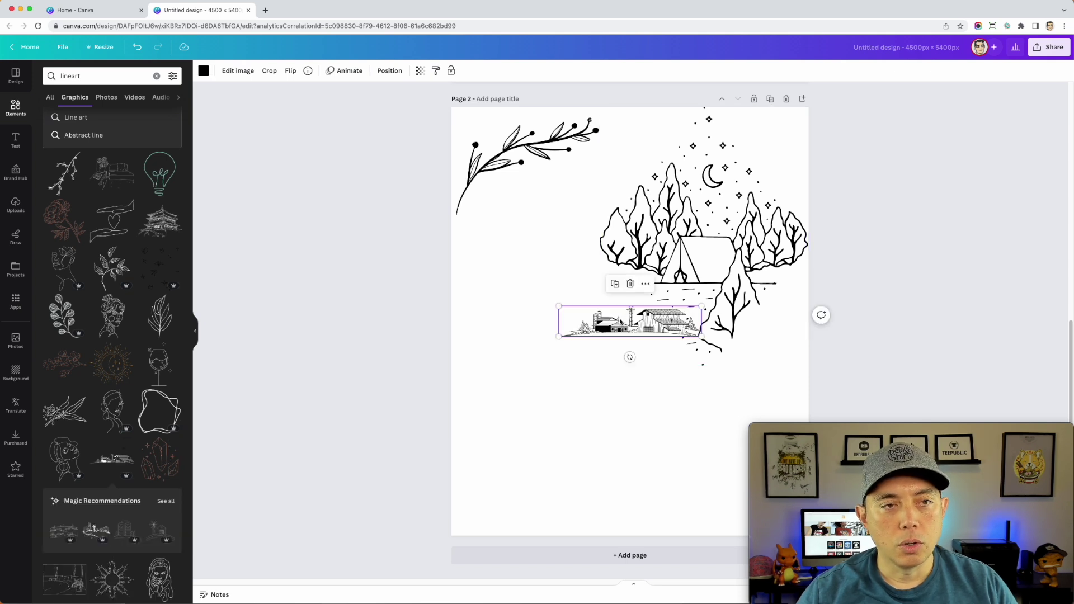
drag(560, 336, 235, 504)
drag(612, 392, 741, 478)
click(621, 347)
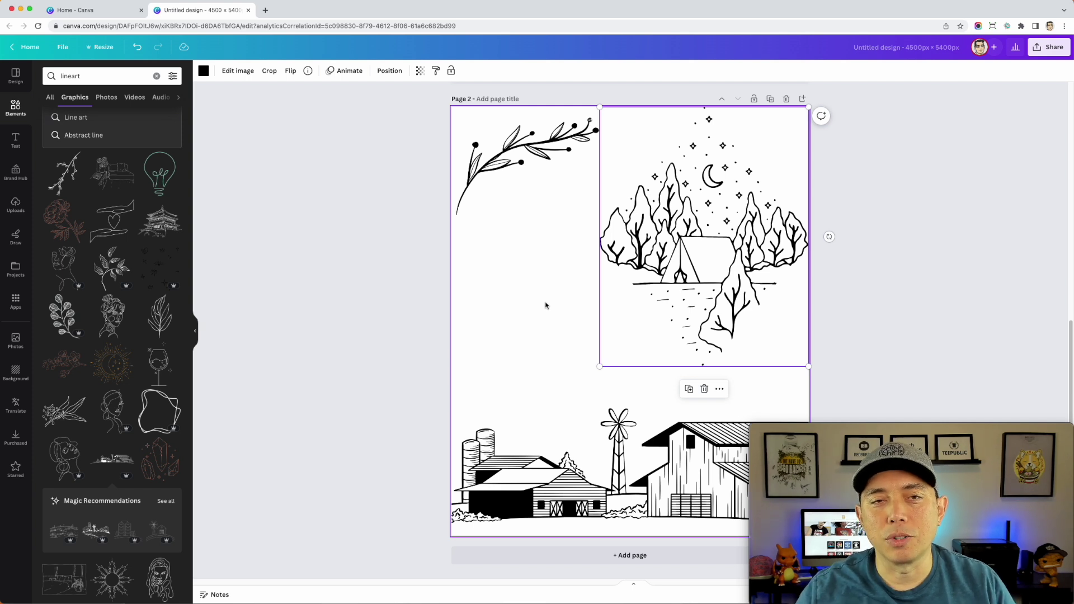
Clear the lineart search and place a thin horizontal line from the page's left edge beneath the branch.
scroll(105, 313, down, 3)
scroll(105, 313, down, 3)
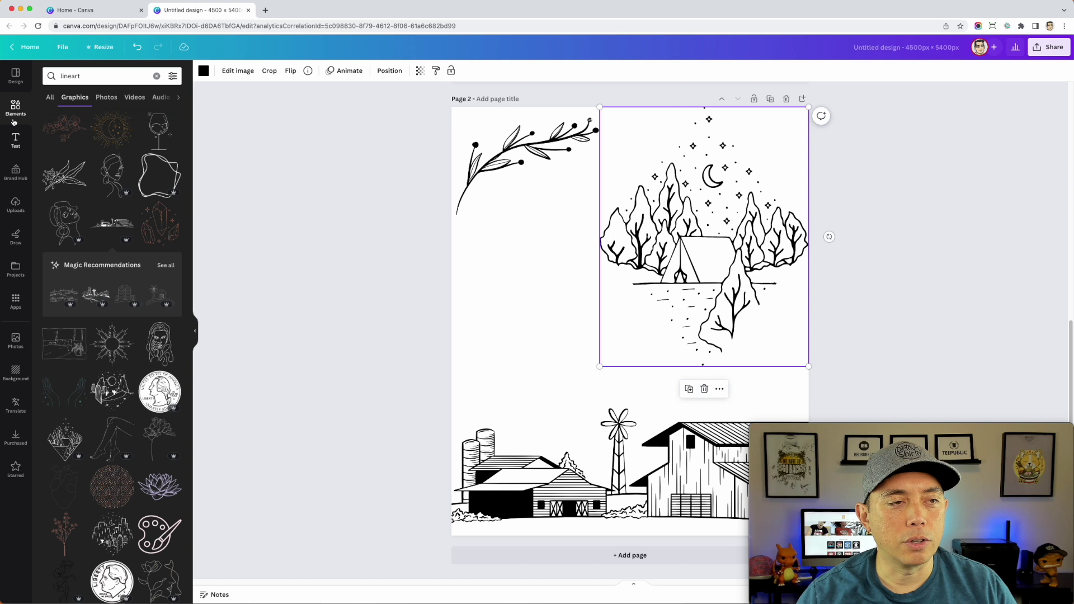
click(156, 77)
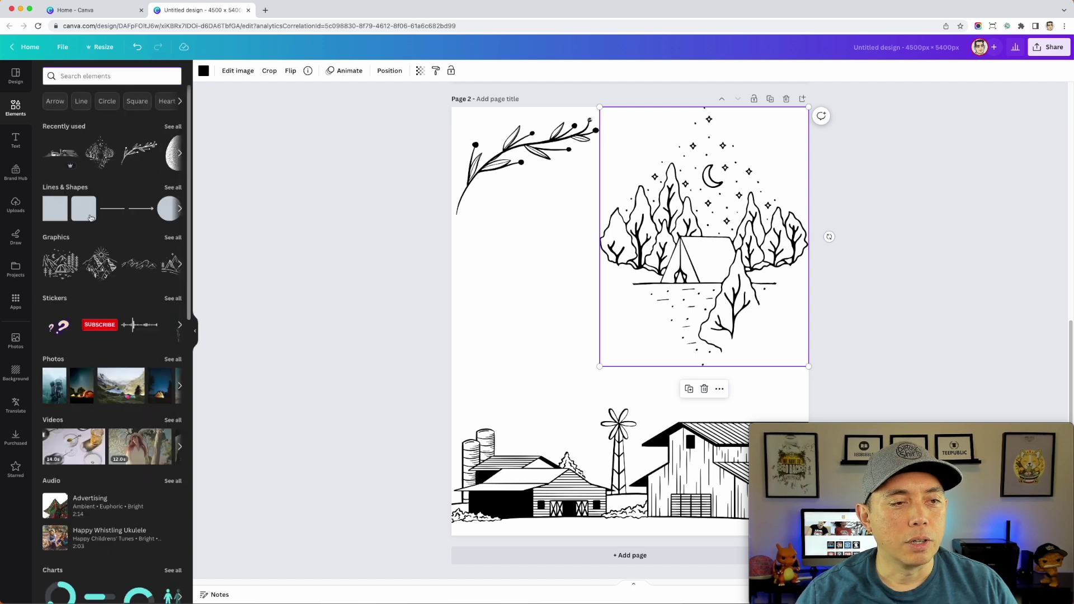
click(119, 210)
drag(659, 321, 585, 237)
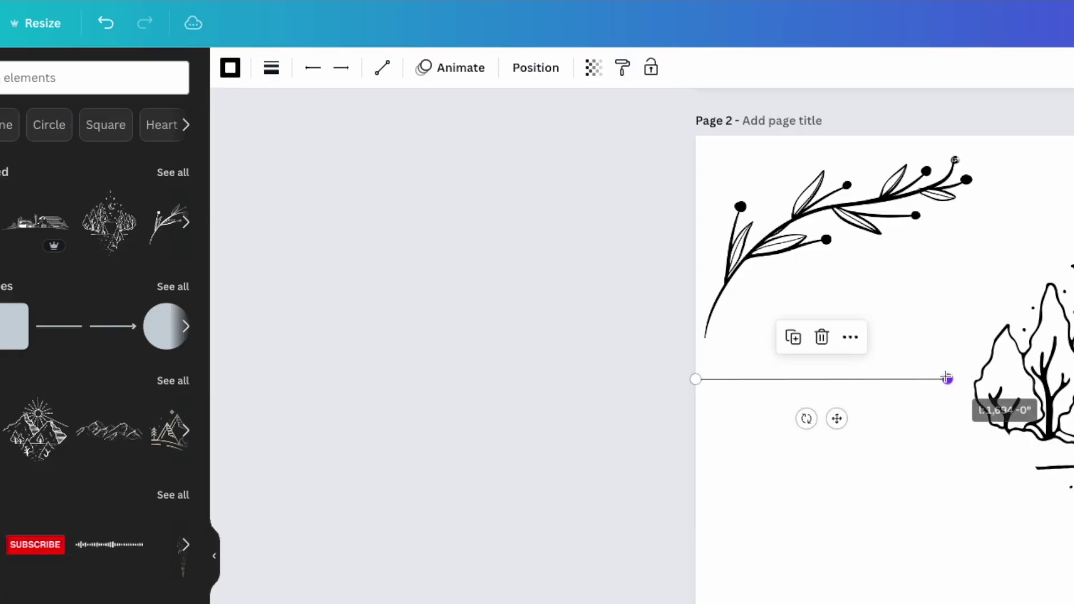
Duplicate the thin line just below itself and set the copy's line weight to 17.
drag(946, 378, 895, 393)
click(271, 67)
drag(280, 216, 309, 215)
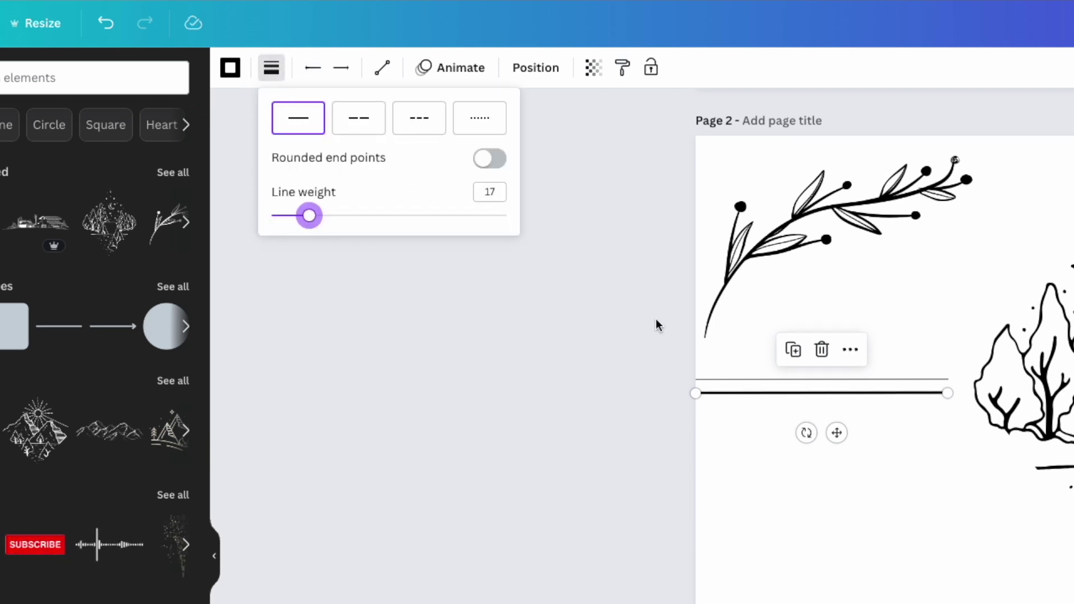
Add another copy of the line below the second one and set its line weight to 50.
drag(737, 395, 732, 410)
click(272, 67)
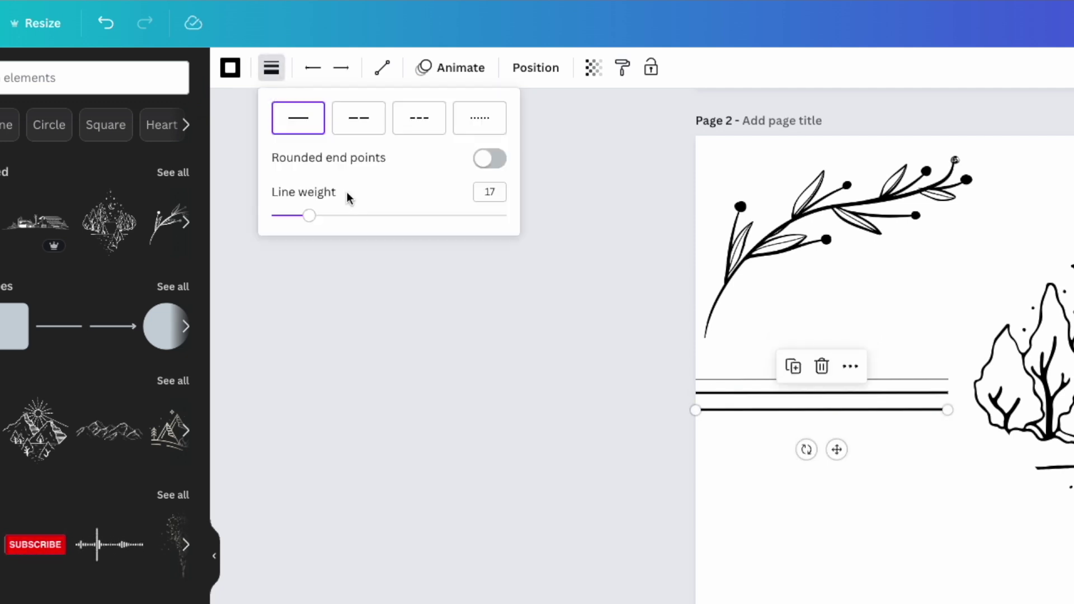
drag(309, 216, 389, 217)
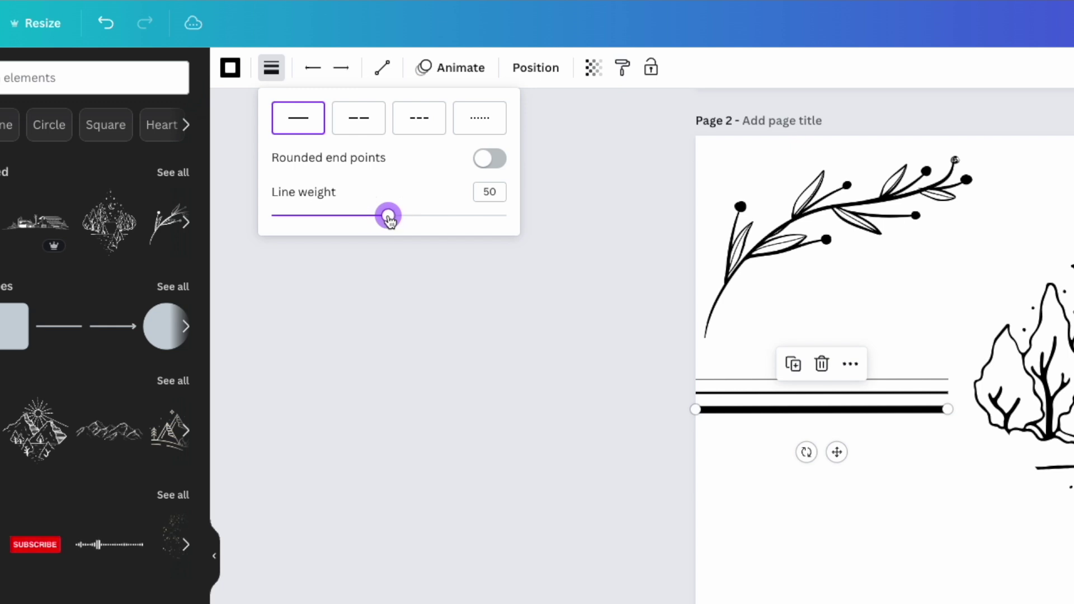
Duplicate the weight-50 line below itself and make this fourth line the thickest of the stack.
click(787, 412)
drag(787, 412, 782, 436)
click(271, 78)
drag(390, 216, 459, 216)
click(593, 397)
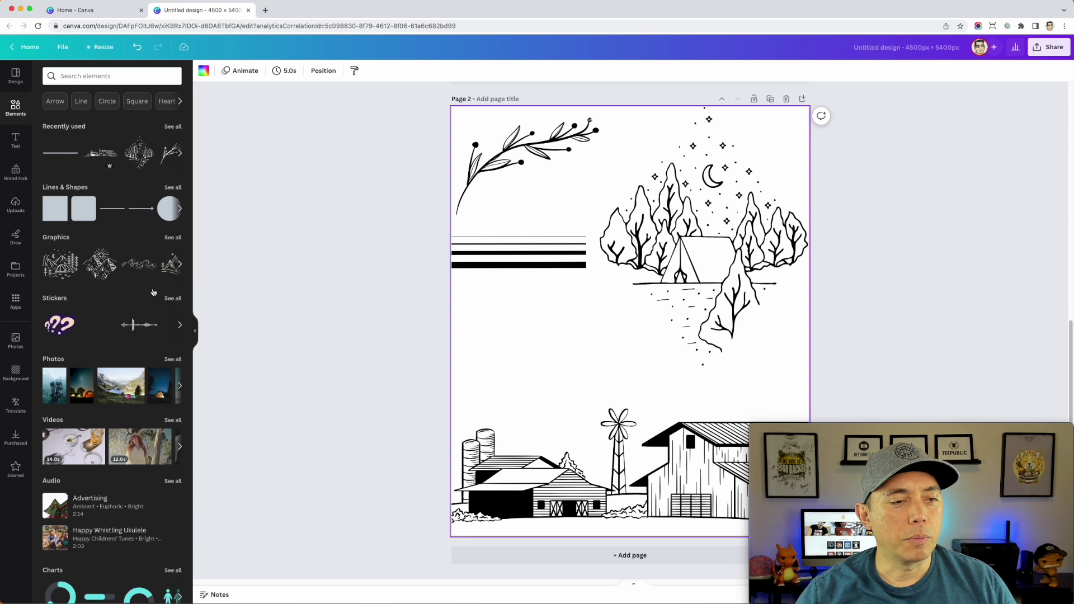
Add the recommended mountain camping graphic between the lines and the farm, and recolor it black (#000000).
click(173, 238)
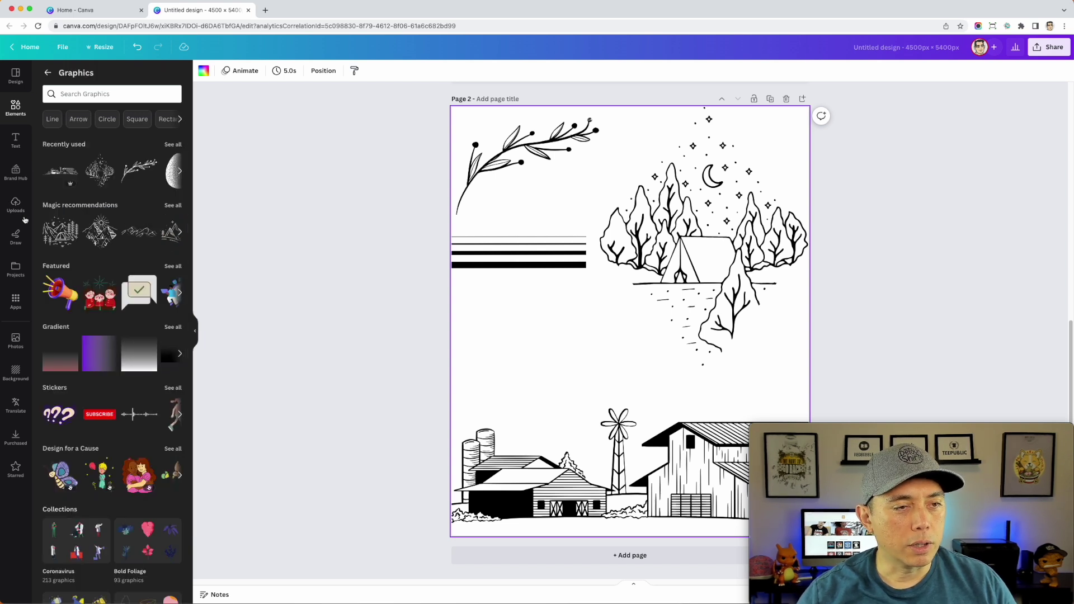
drag(59, 238, 536, 368)
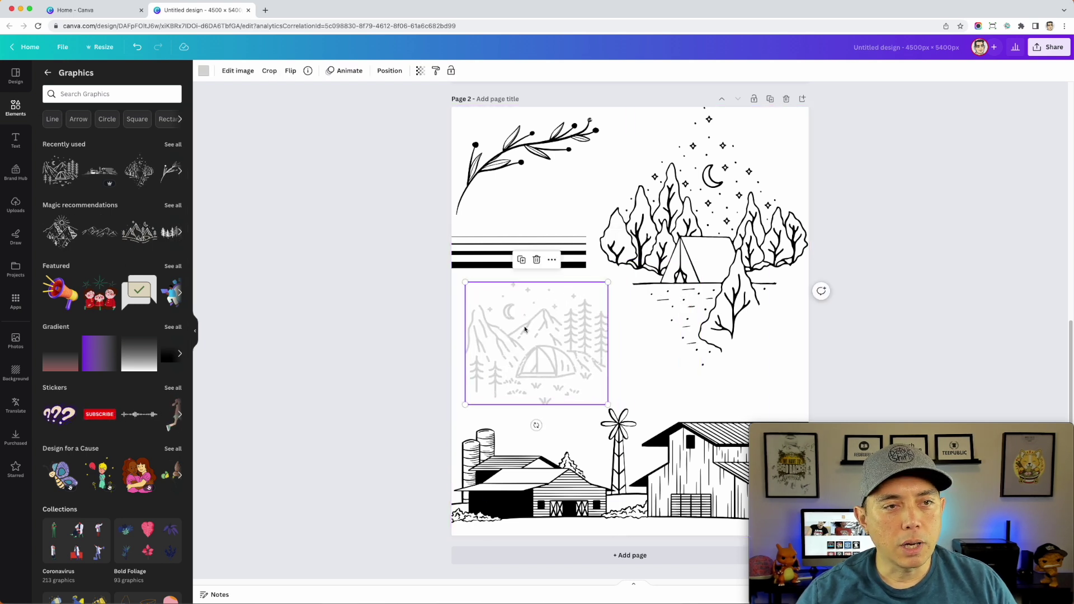
click(201, 72)
click(72, 125)
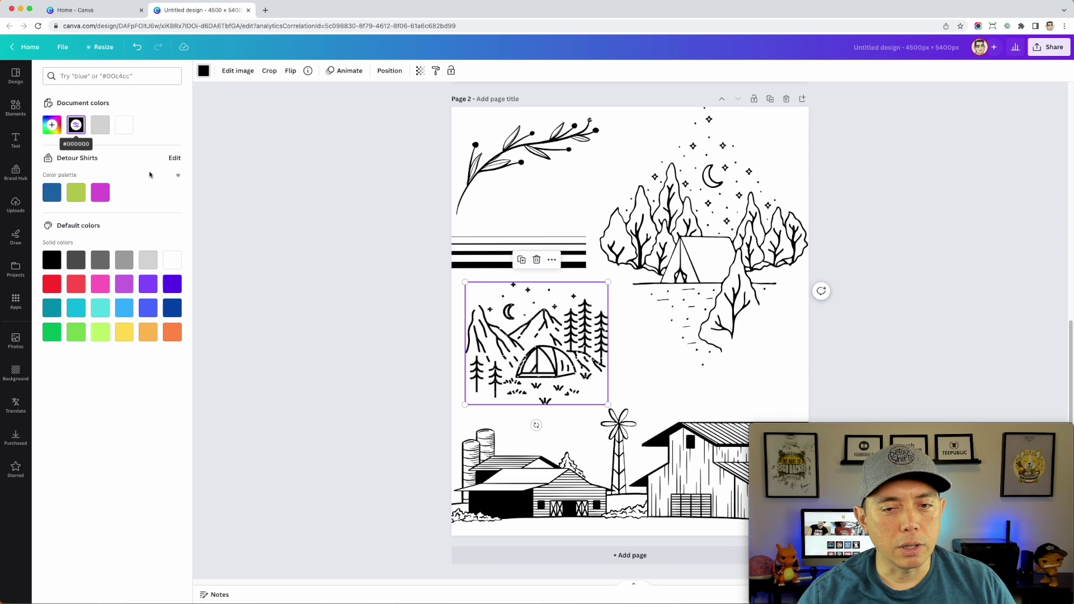
Enlarge the mountain camping graphic slightly and shift it toward the page's left edge.
drag(608, 283, 626, 271)
drag(546, 336, 536, 347)
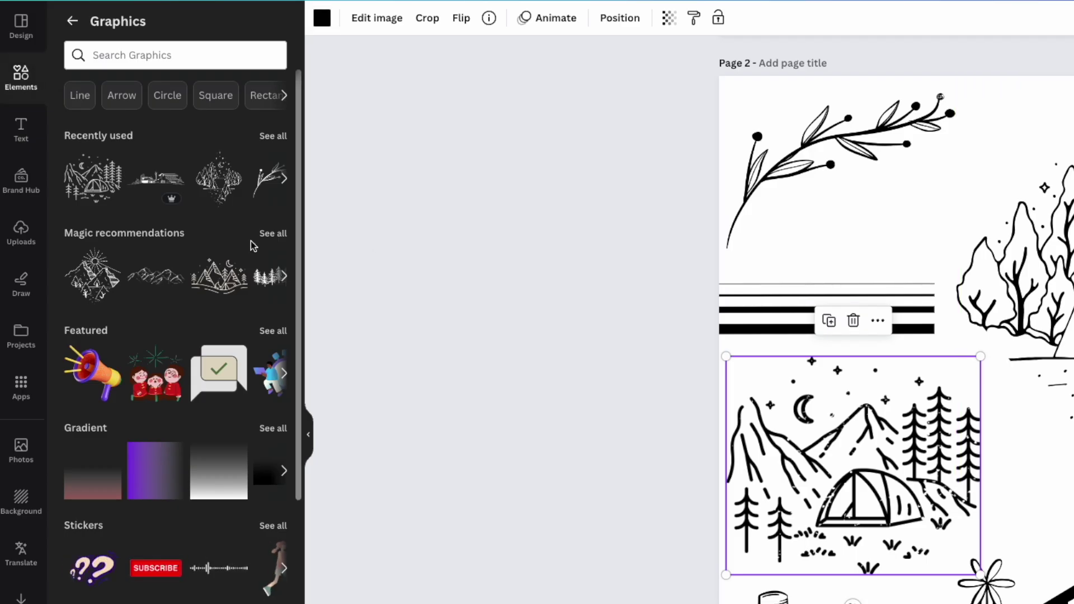
Search the graphics for "squiggly line" and place the square squiggle pattern below the large tent scene, above the barn.
click(111, 56)
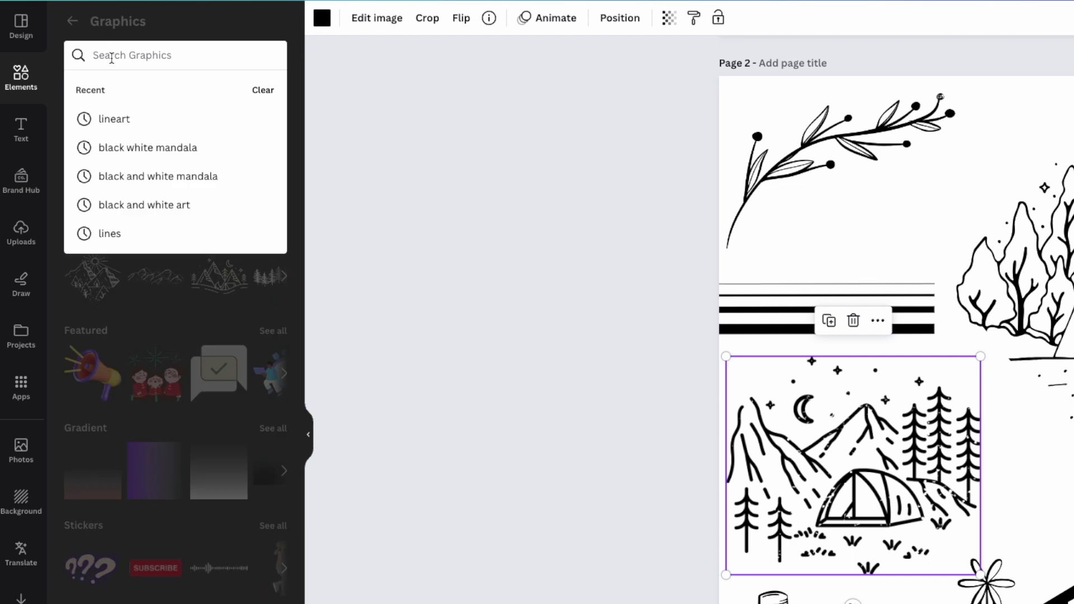
text(s)
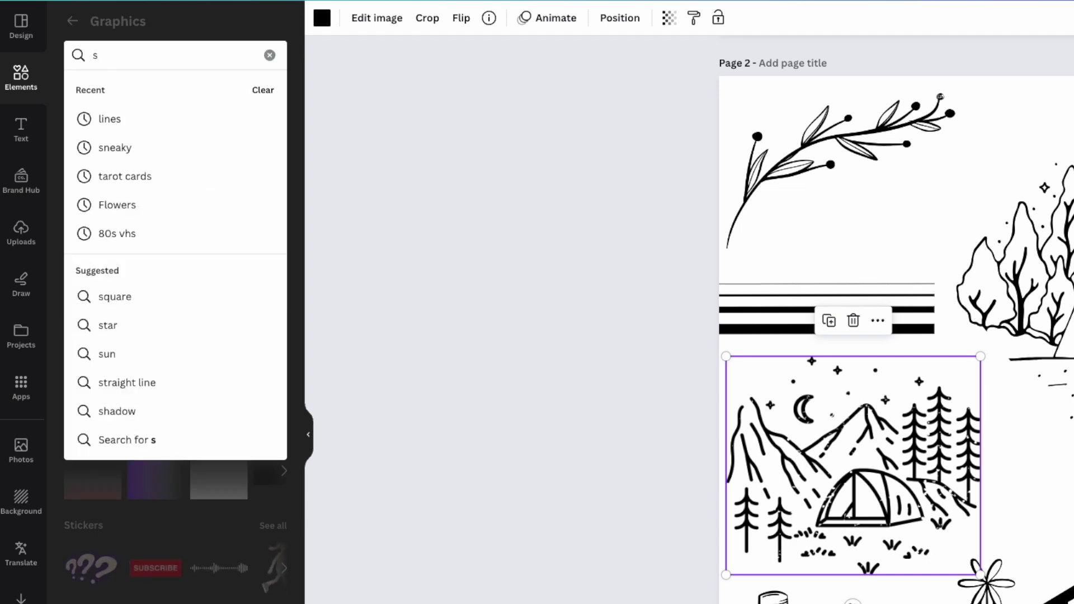
text(qui)
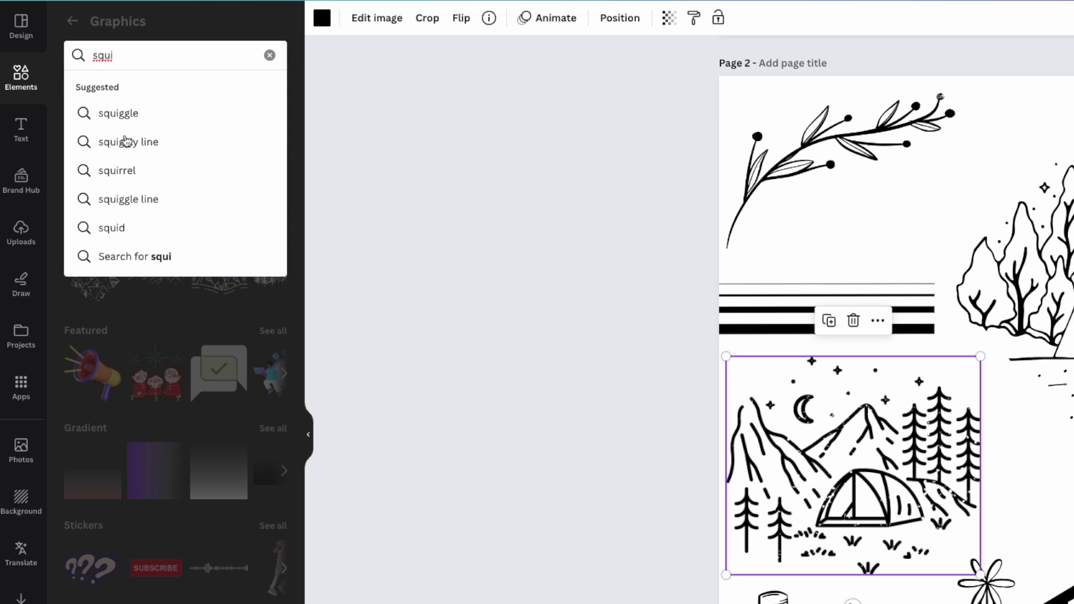
click(125, 144)
scroll(168, 196, down, 2)
scroll(178, 230, down, 10)
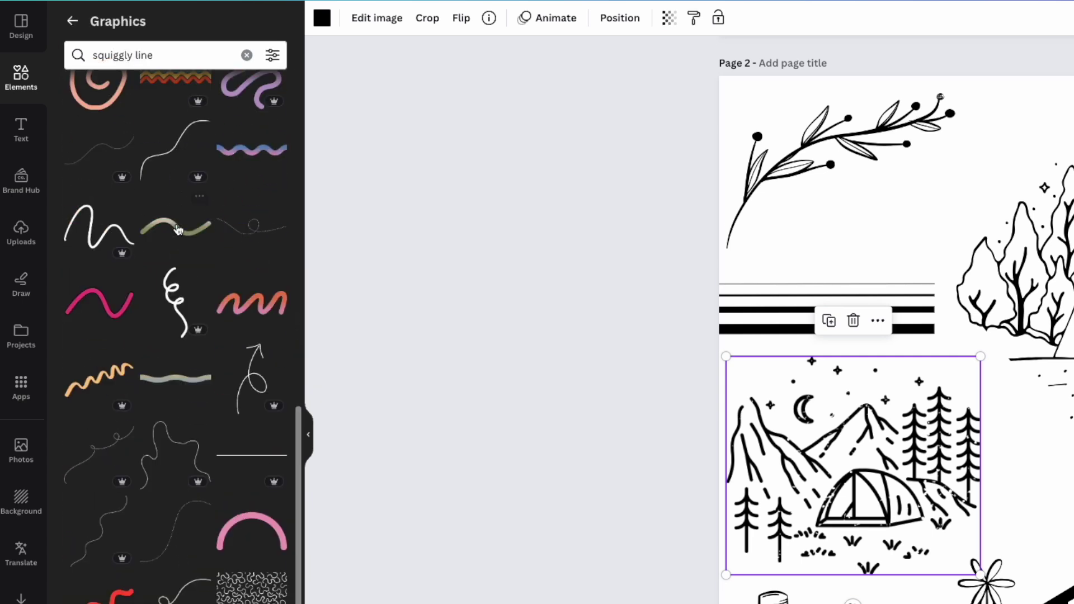
scroll(178, 229, down, 5)
mouse_move(247, 291)
mouse_down()
mouse_move(662, 305)
mouse_move(674, 321)
mouse_move(741, 342)
mouse_move(713, 354)
mouse_move(724, 323)
mouse_up()
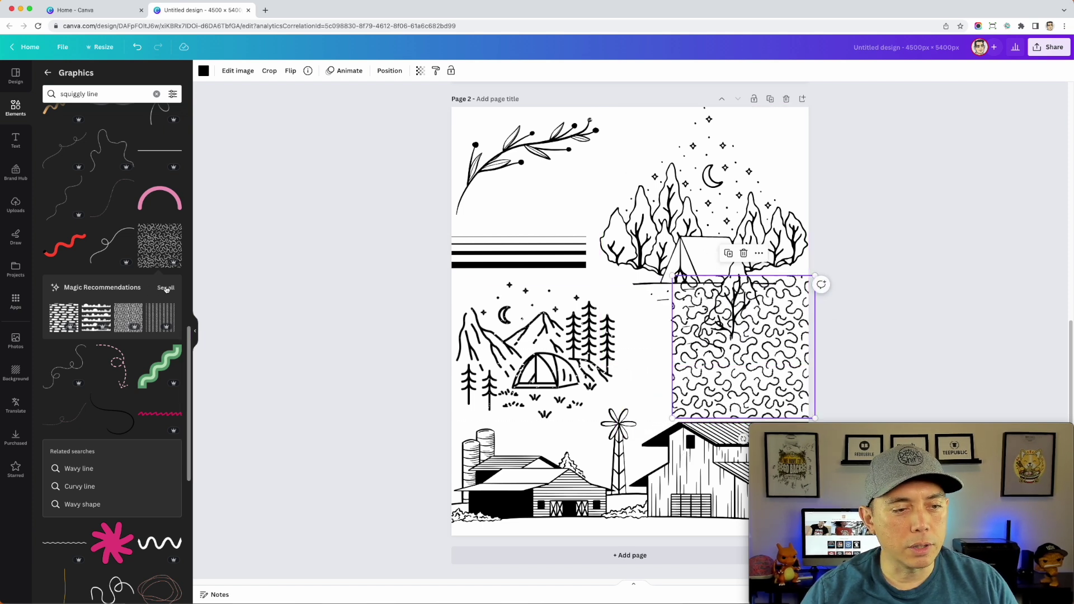
Add the dotted-circle and chevron patterns from the squiggle's Magic Recommendations to the page's gaps, and shift the farm slightly left.
click(167, 311)
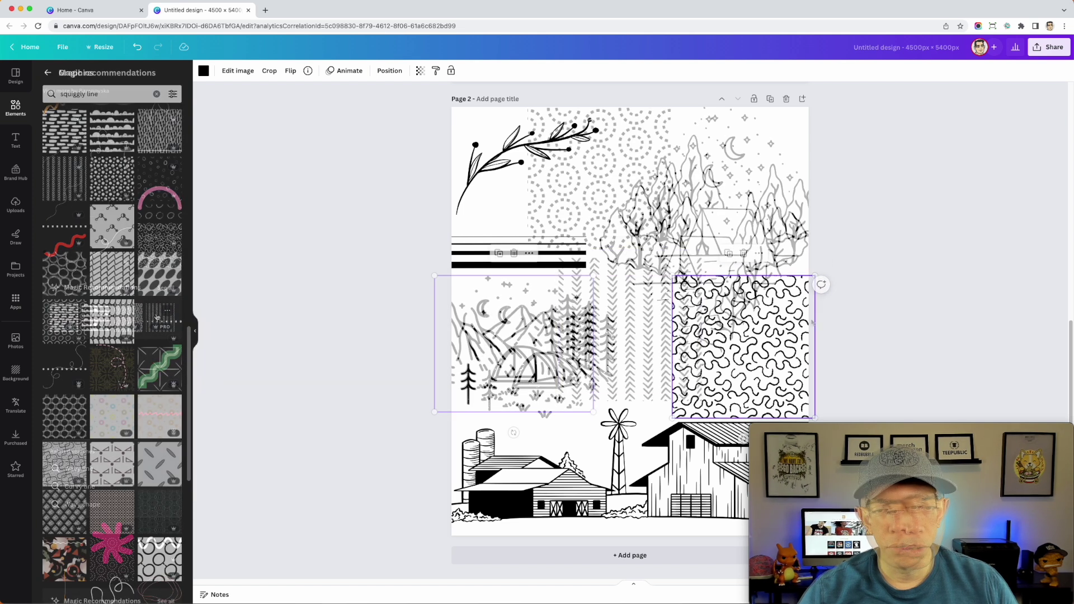
click(634, 449)
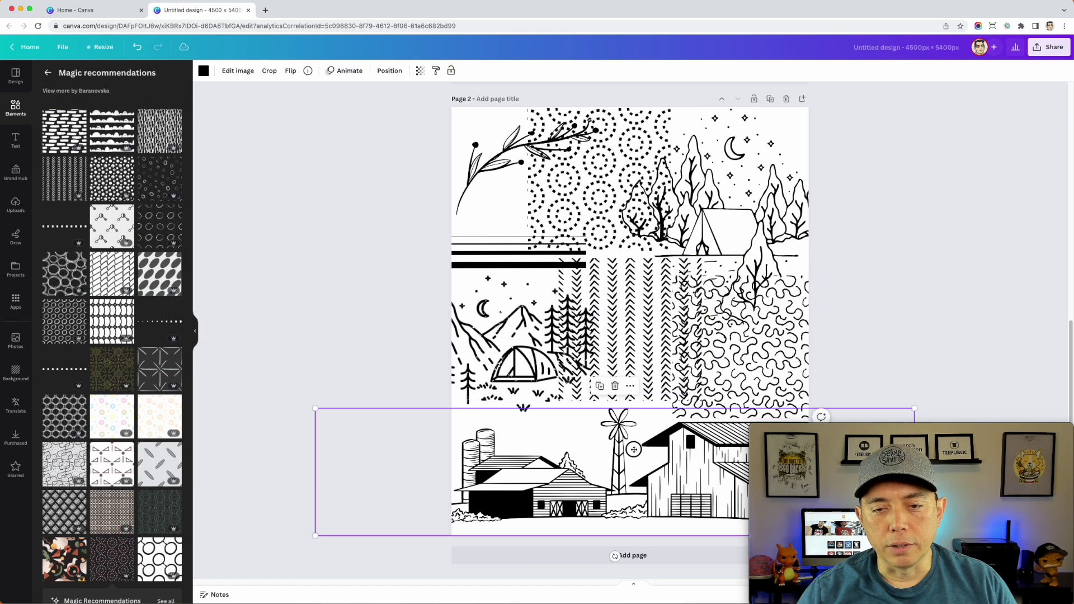
drag(634, 449, 618, 449)
click(951, 246)
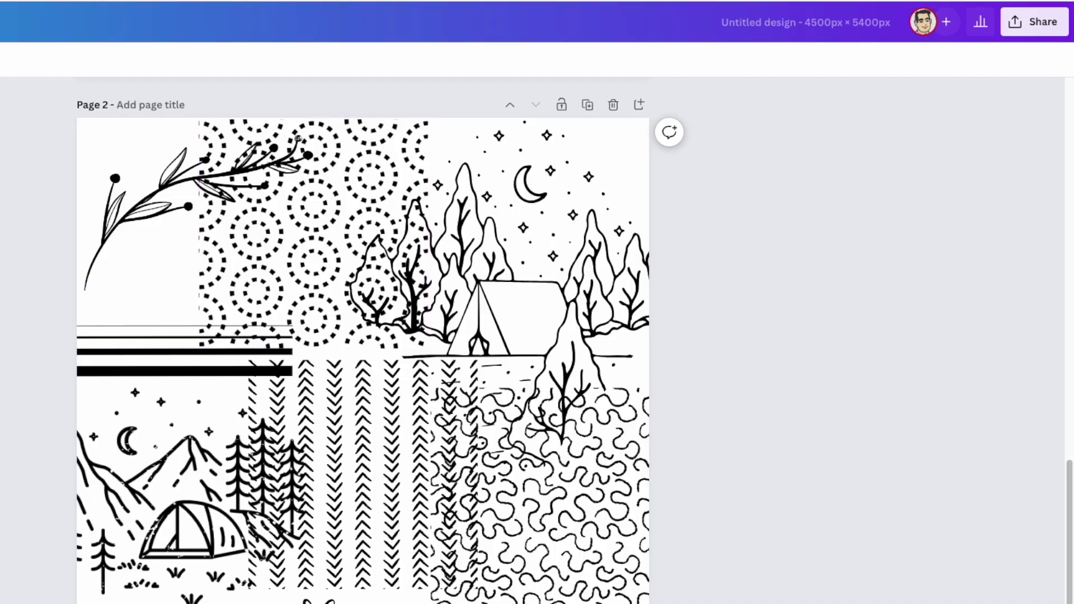
Download only page 2 of the design as a PNG.
click(1031, 23)
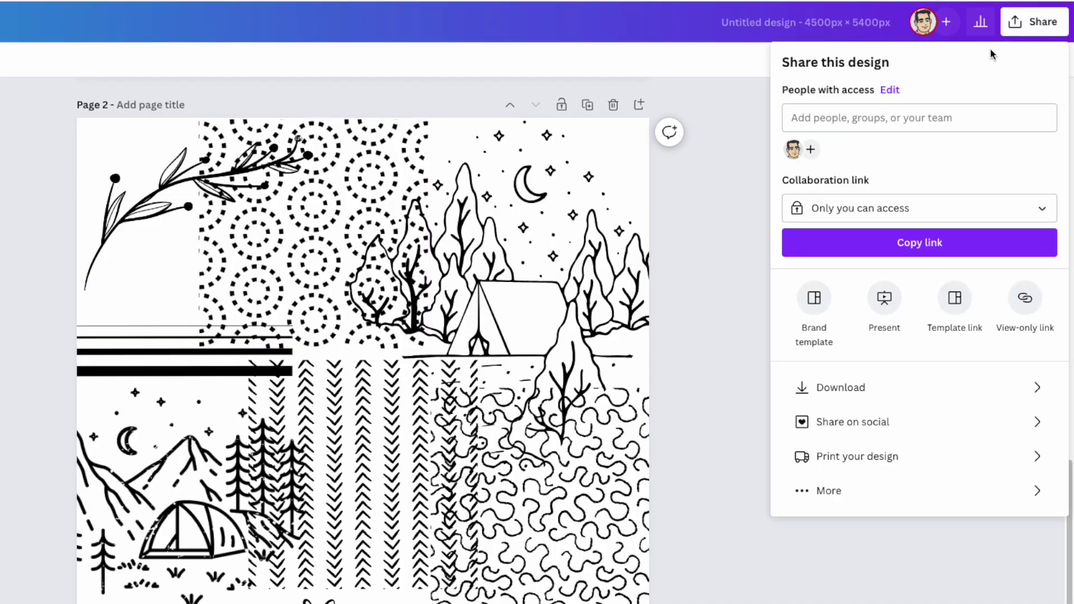
click(836, 396)
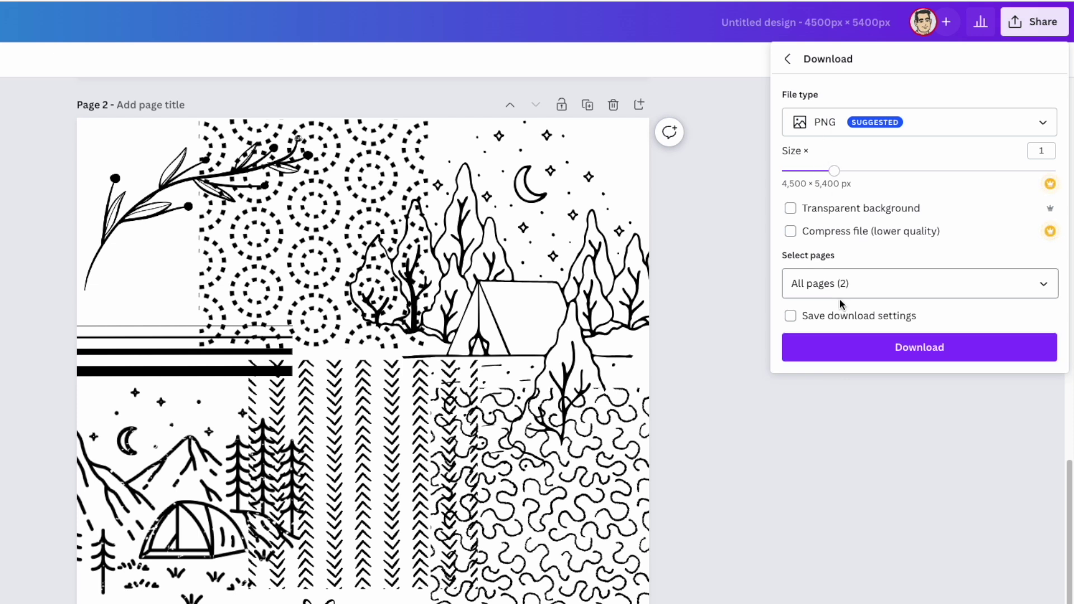
click(1044, 286)
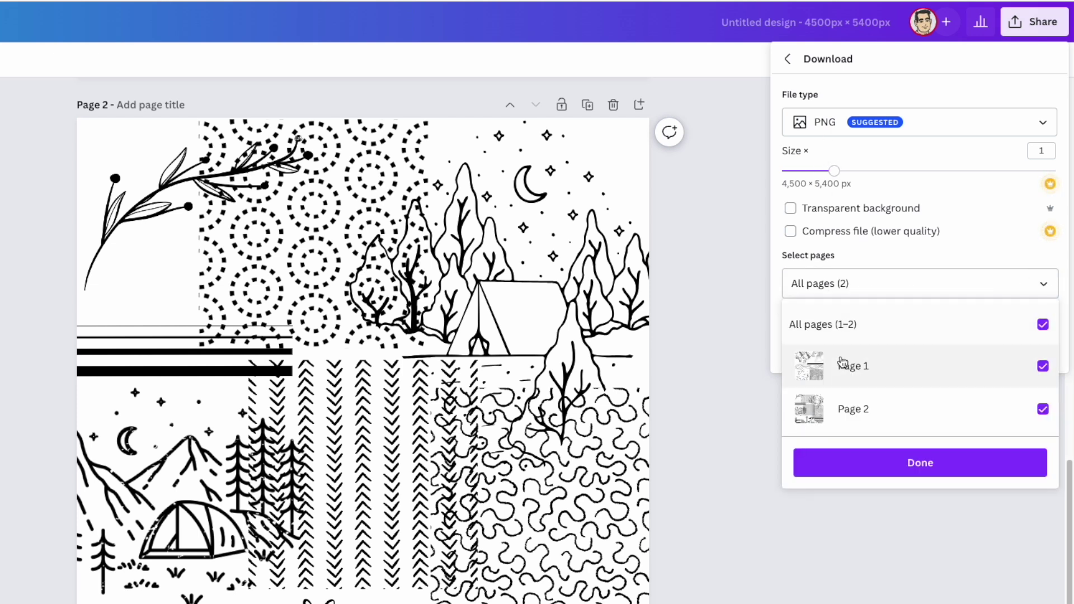
click(1043, 324)
click(1043, 409)
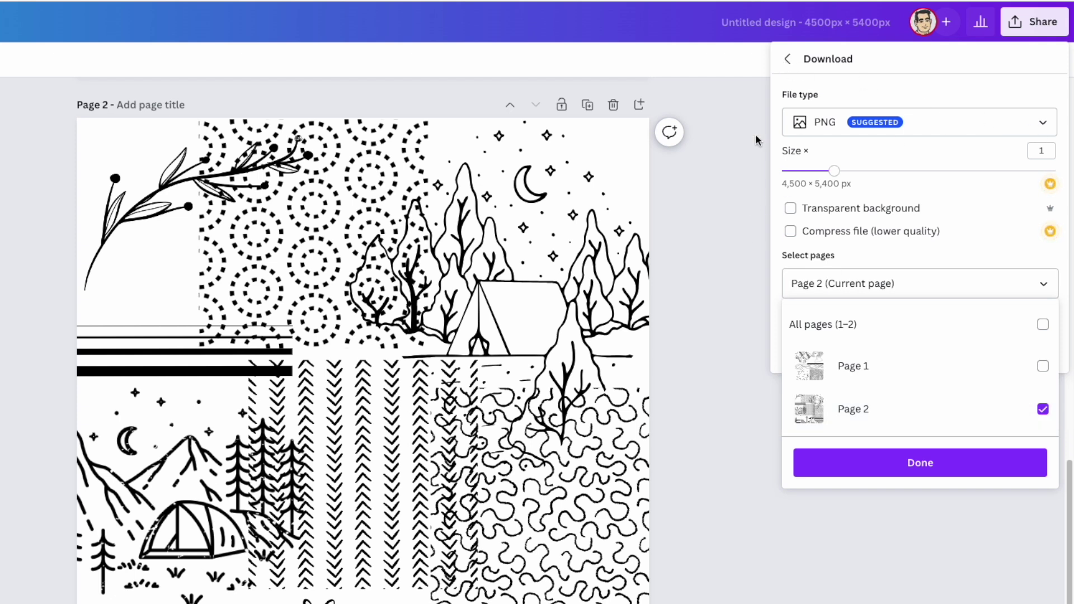
click(928, 460)
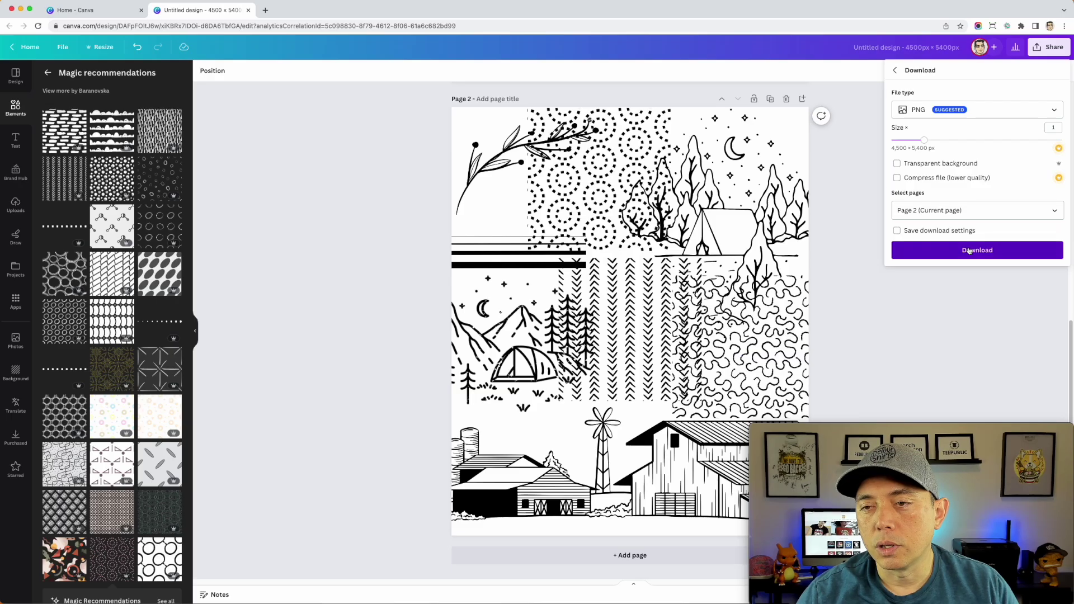
click(966, 247)
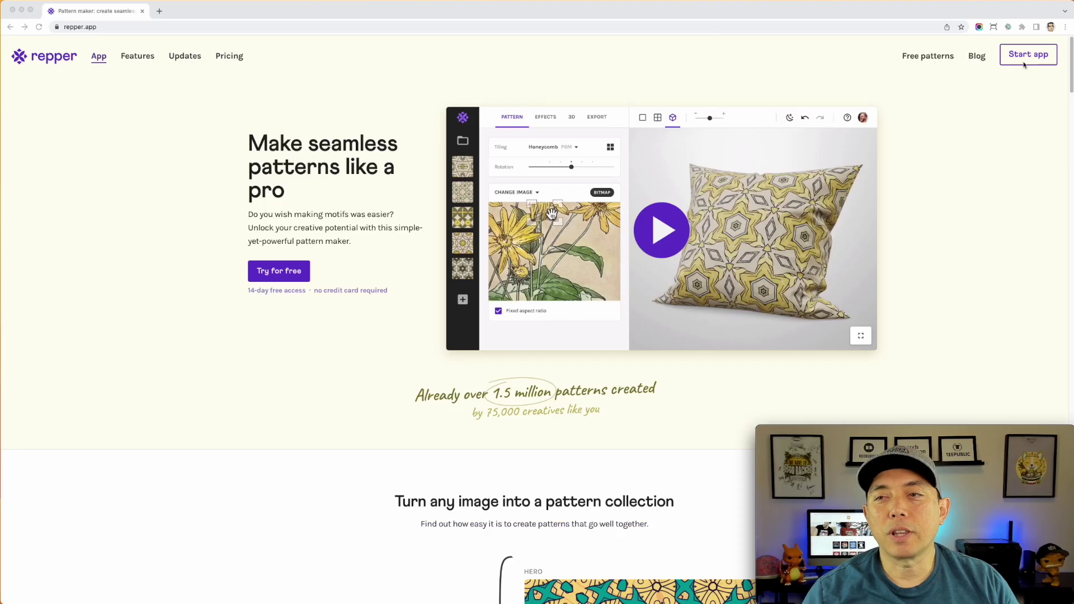
Switch to the Repper website, start the pattern app and close the collections overview.
click(1027, 59)
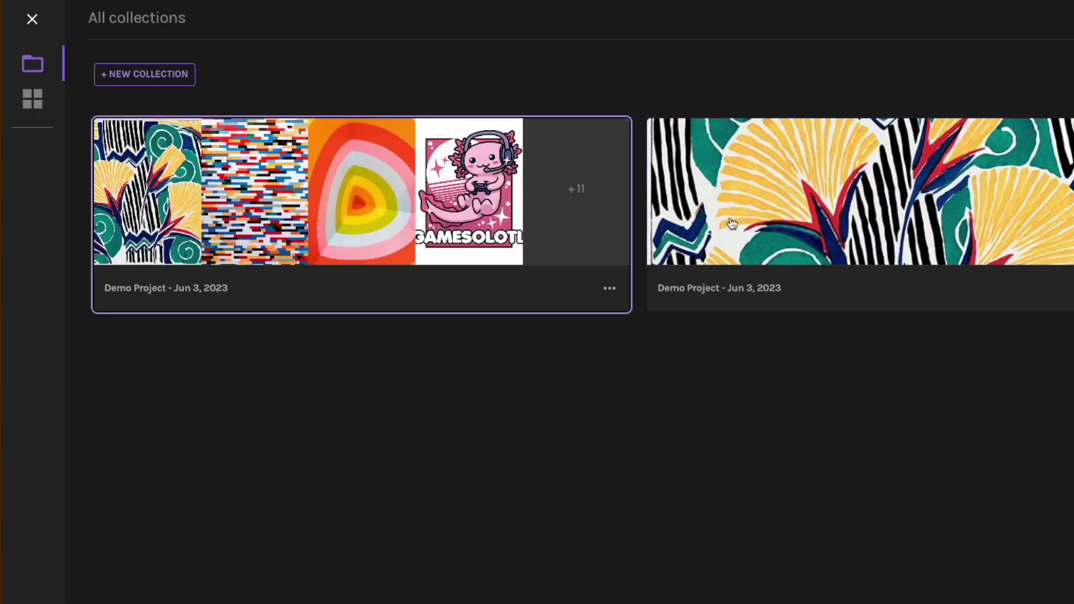
click(32, 23)
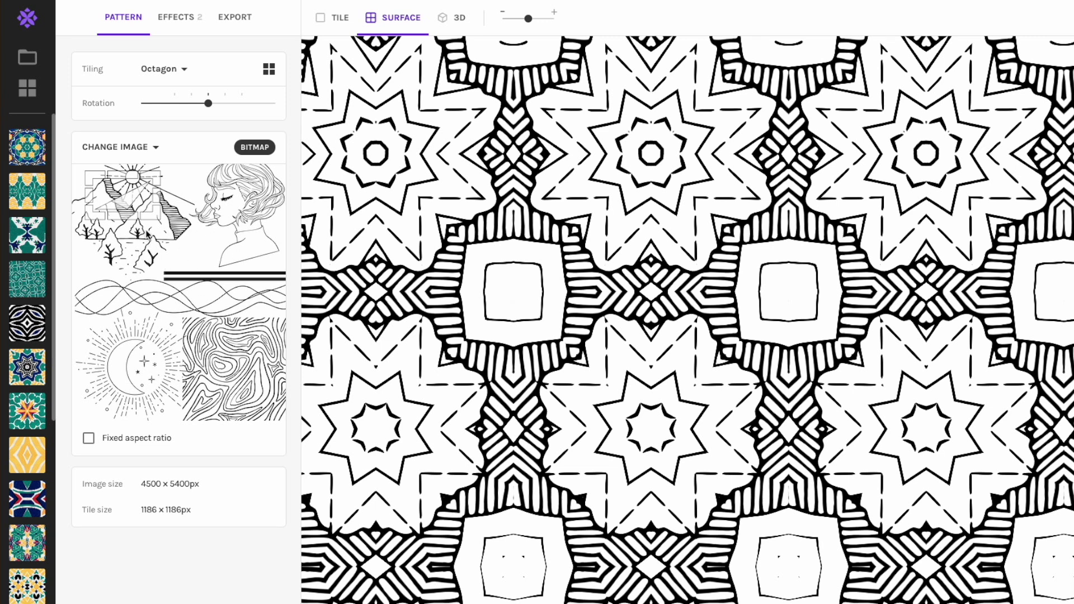
Turn off the Metamorphosis effect and reposition the sampling frame on the collage, ending between the moon and the contour-line pattern.
drag(118, 199, 130, 246)
click(179, 27)
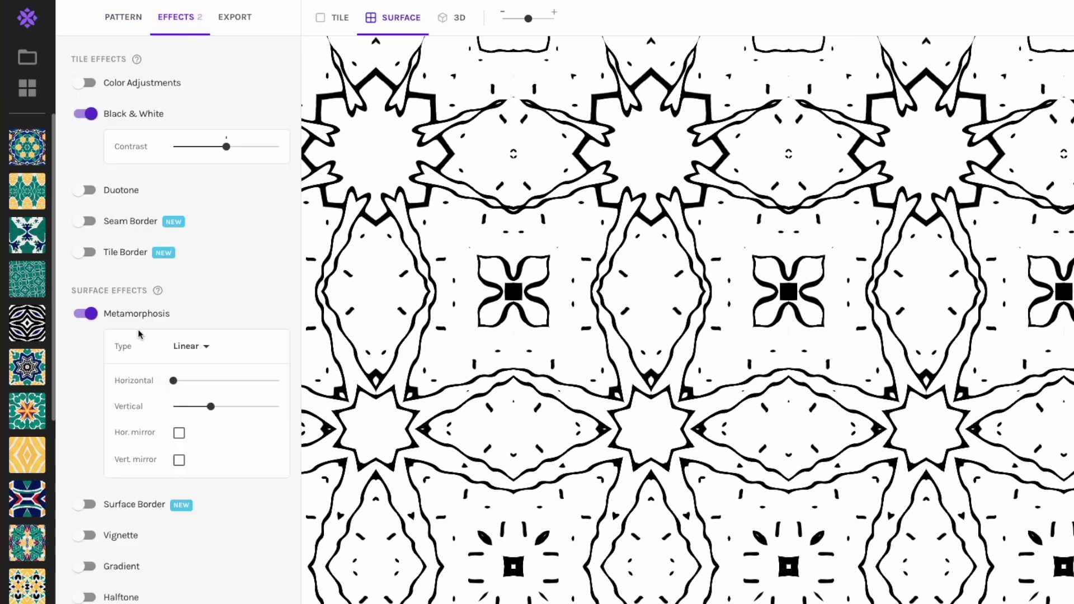
click(86, 316)
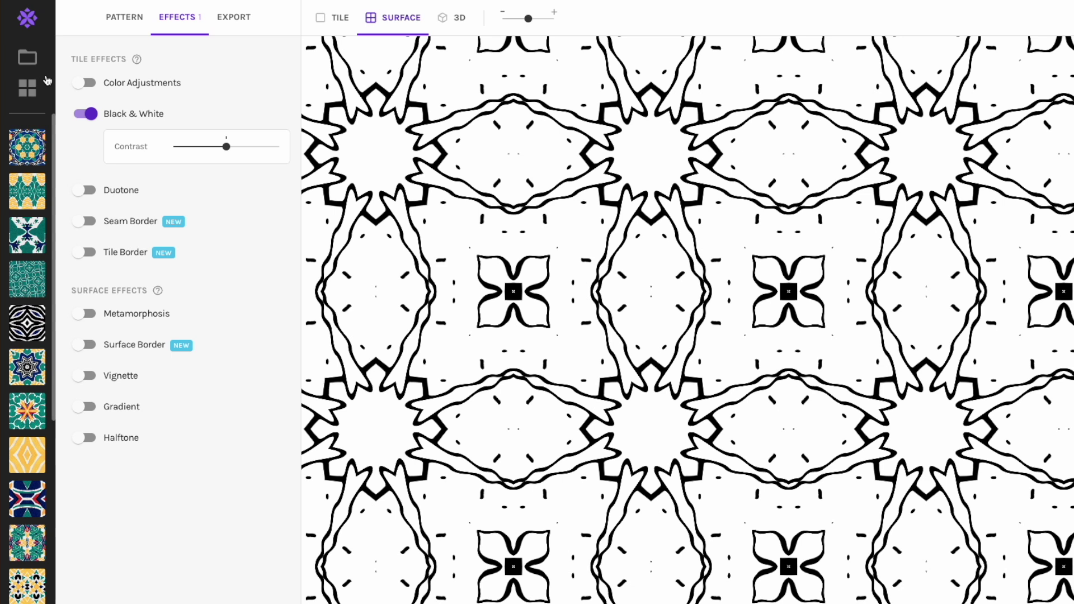
click(121, 25)
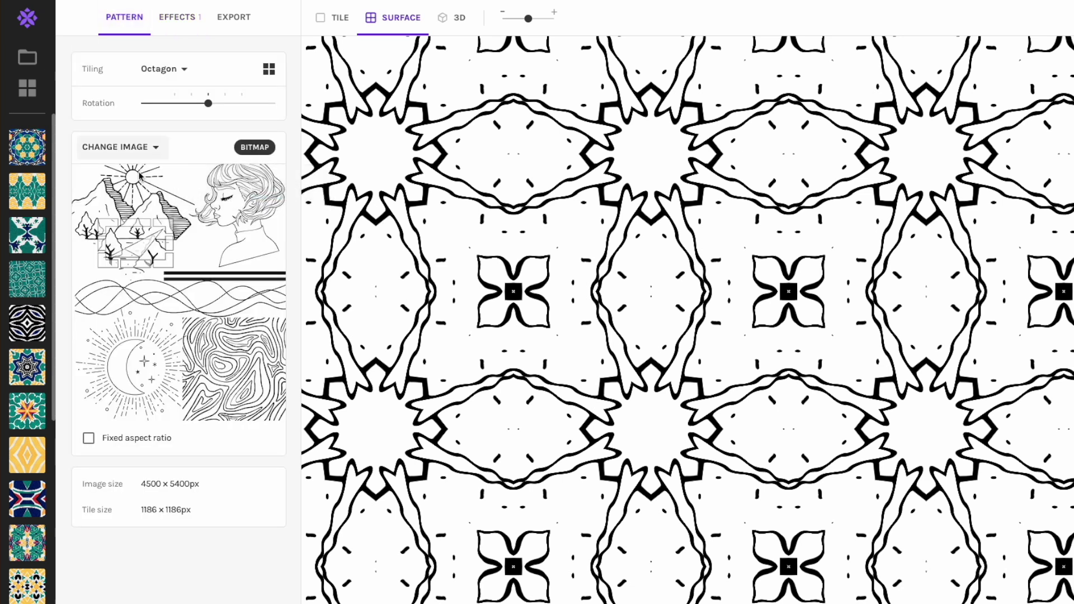
drag(142, 241, 187, 338)
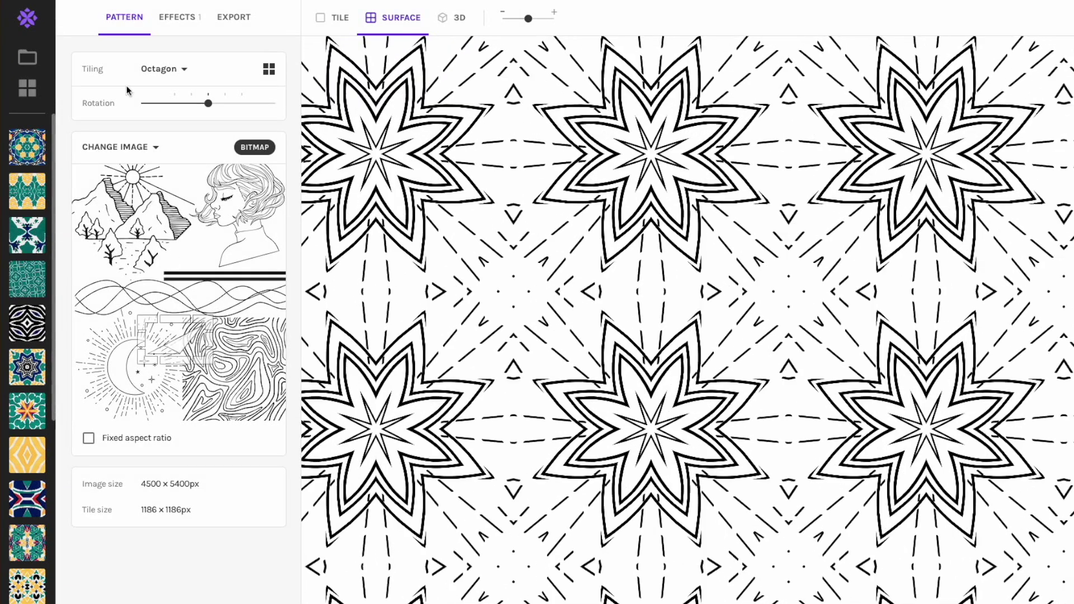
Replace the source image by uploading "Untitled design (14).png" from the Downloads folder.
click(127, 150)
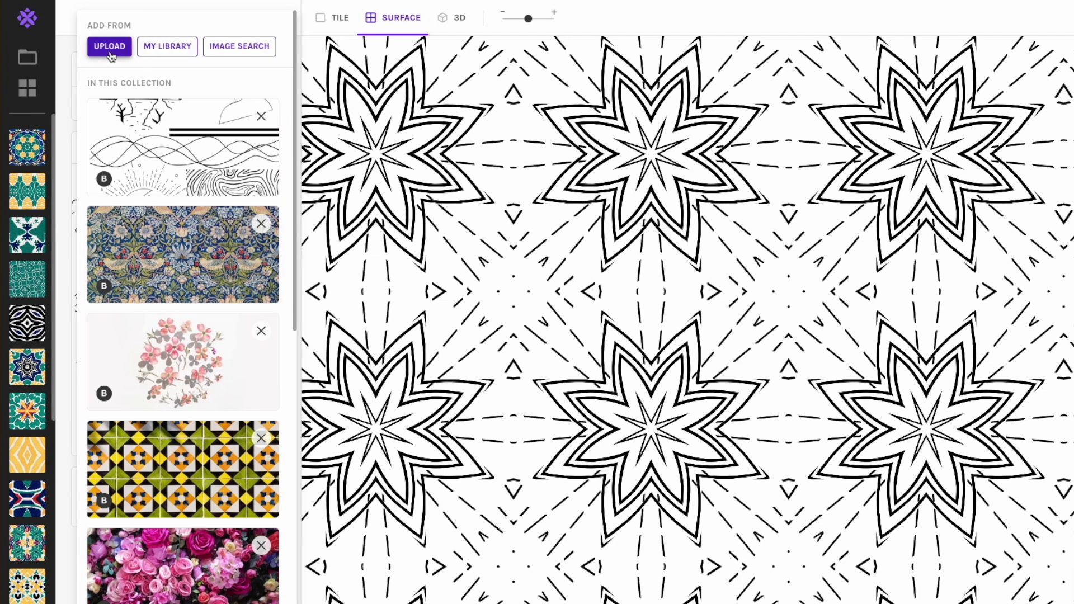
click(110, 54)
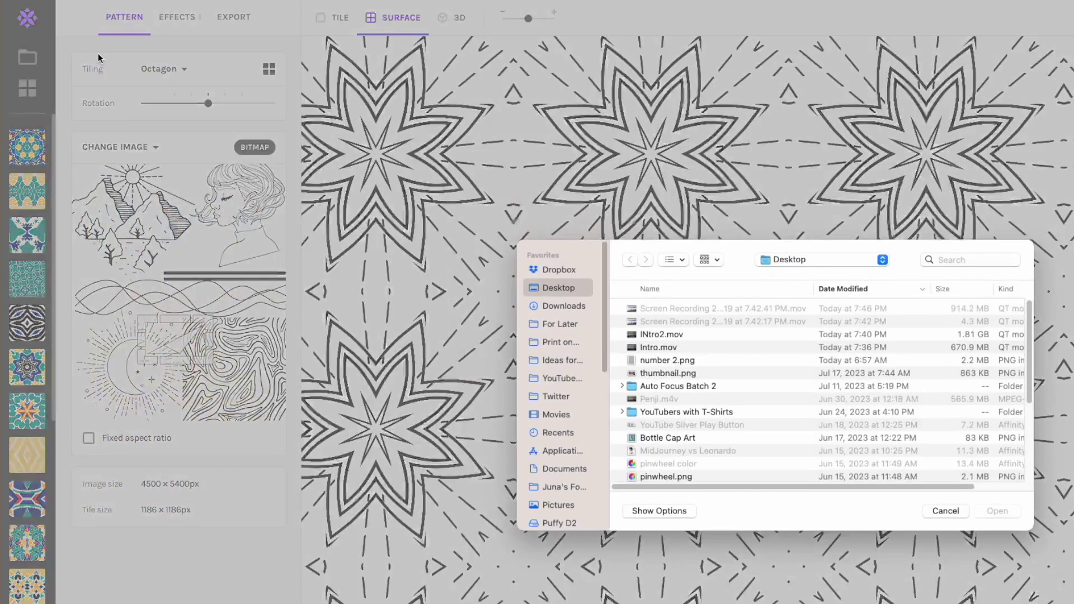
click(564, 307)
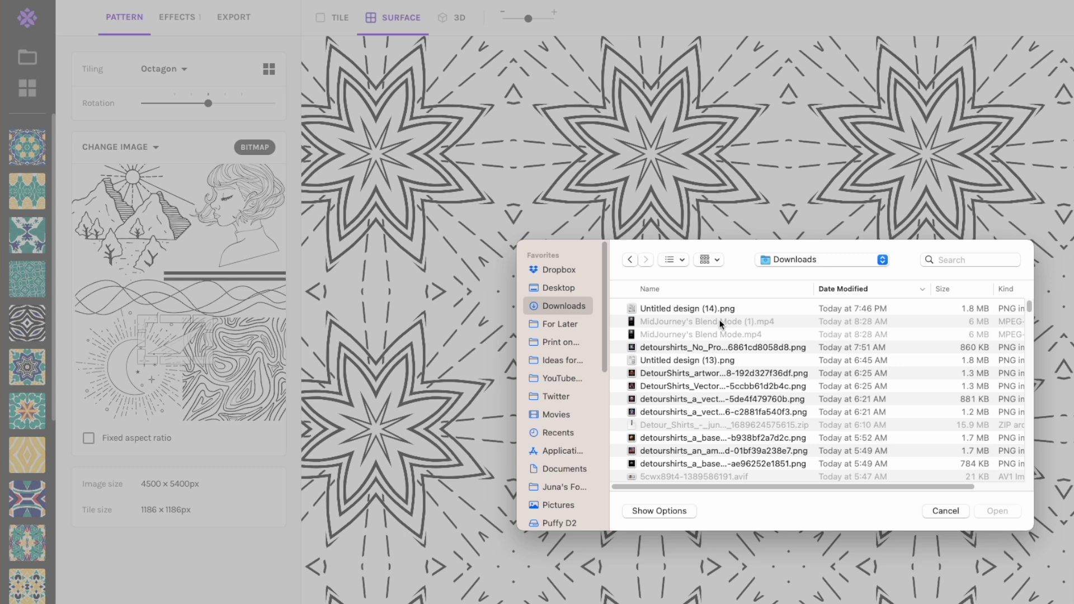
click(676, 310)
click(1006, 512)
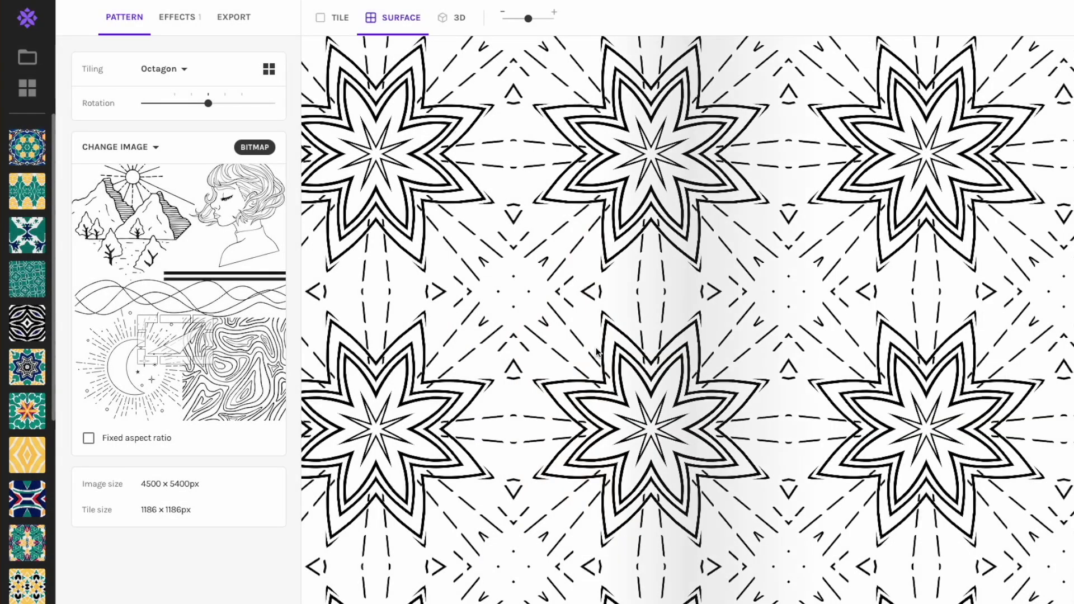